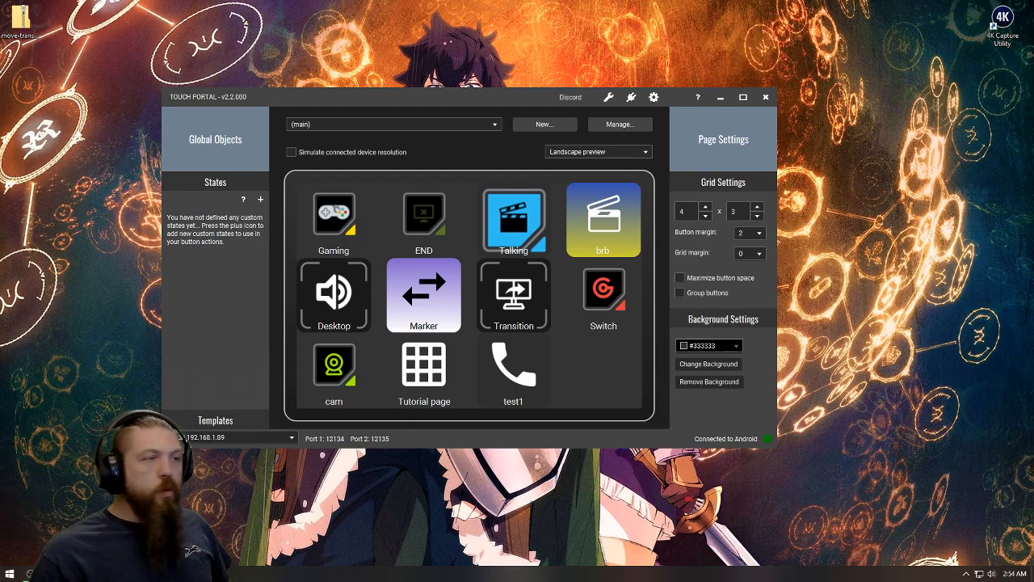
Bring the Touch Portal window onto the main screen and move it back to the other monitor
drag(1033, 324, 459, 2)
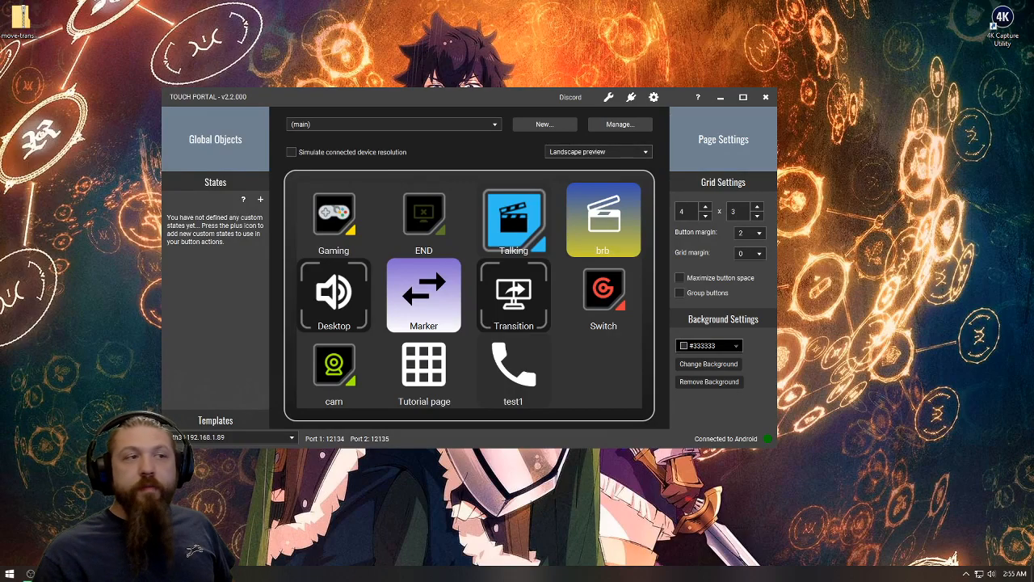
drag(462, 99, 1033, 261)
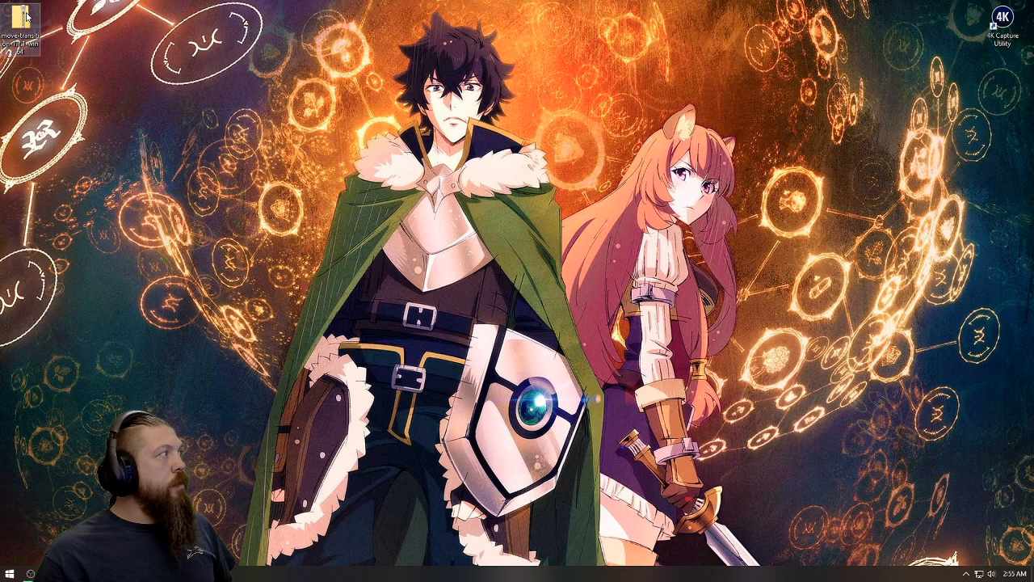
Show the contents of the move-transition-1.7.1-win64 archive on the main screen and point out its data and obs-plugins folders
drag(29, 18, 426, 253)
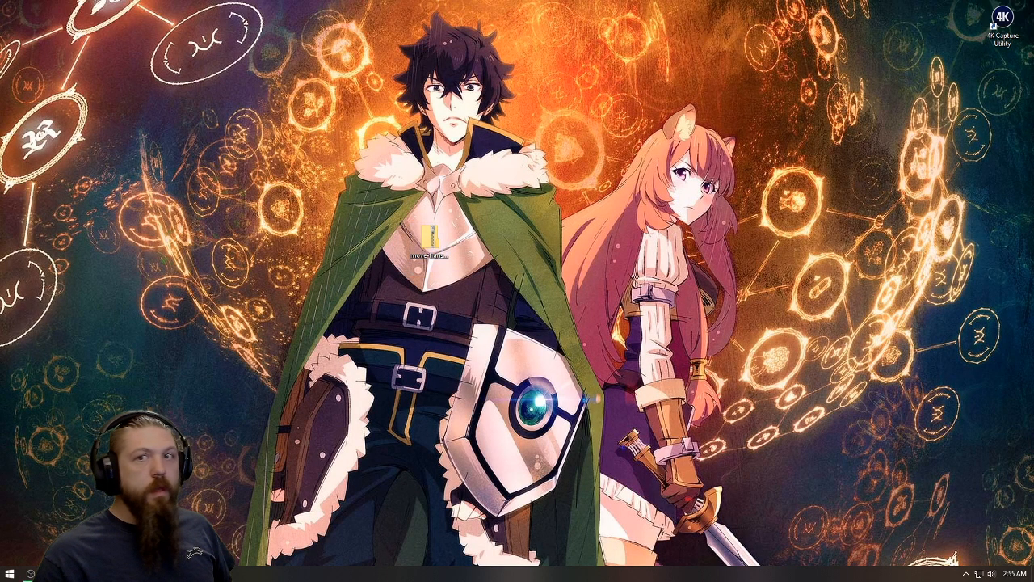
drag(1033, 251, 551, 130)
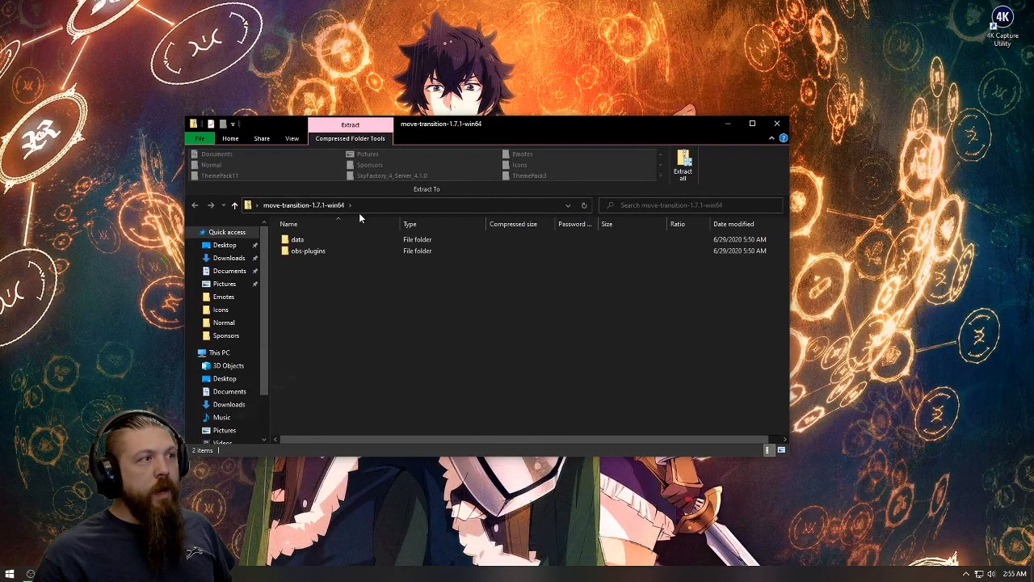
click(316, 237)
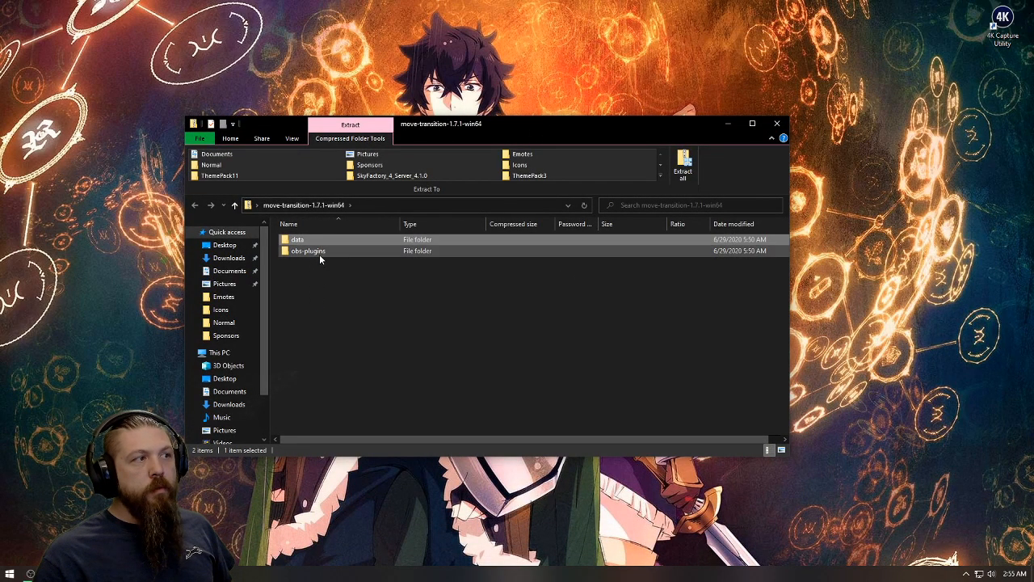
click(319, 254)
click(373, 426)
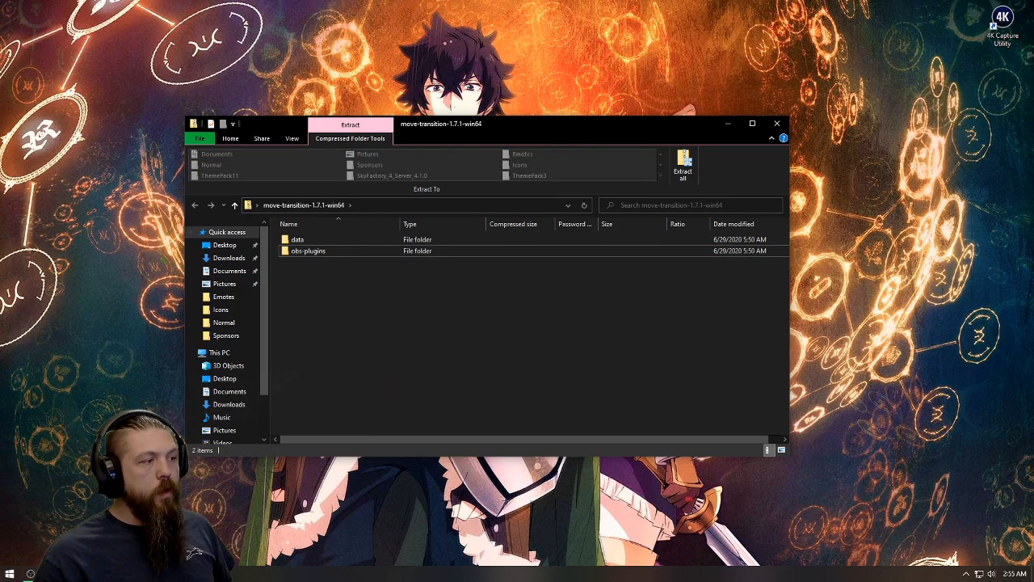
Bring up the This PC window maximized on the main screen and go to C:\Program Files\obs-studio
click(173, 574)
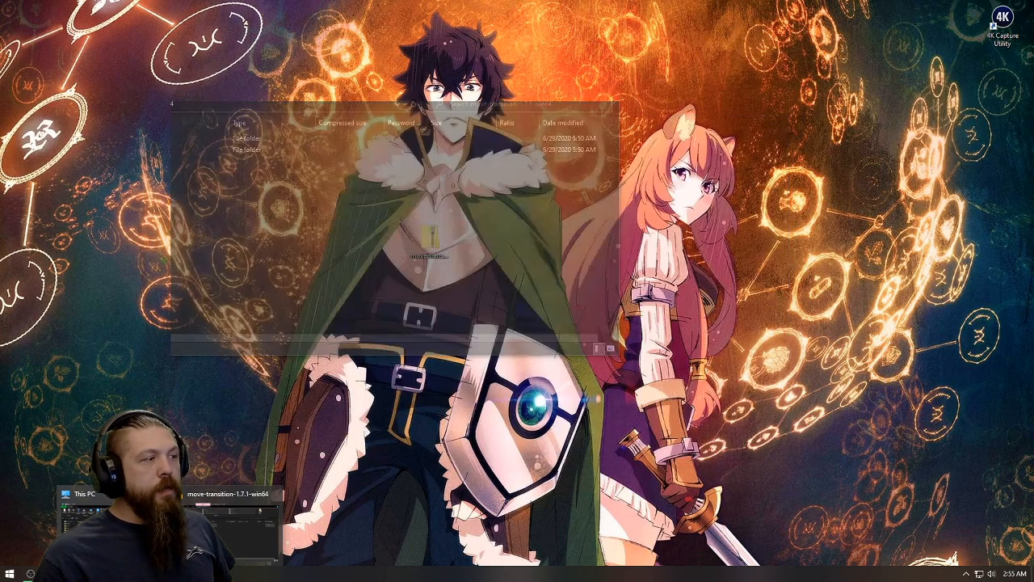
click(115, 530)
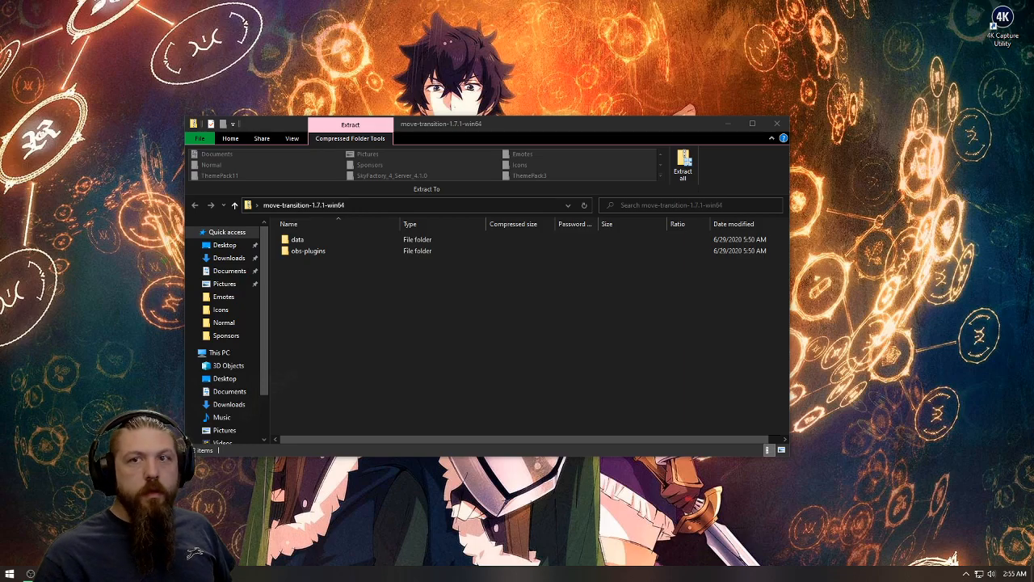
drag(1033, 249, 428, 169)
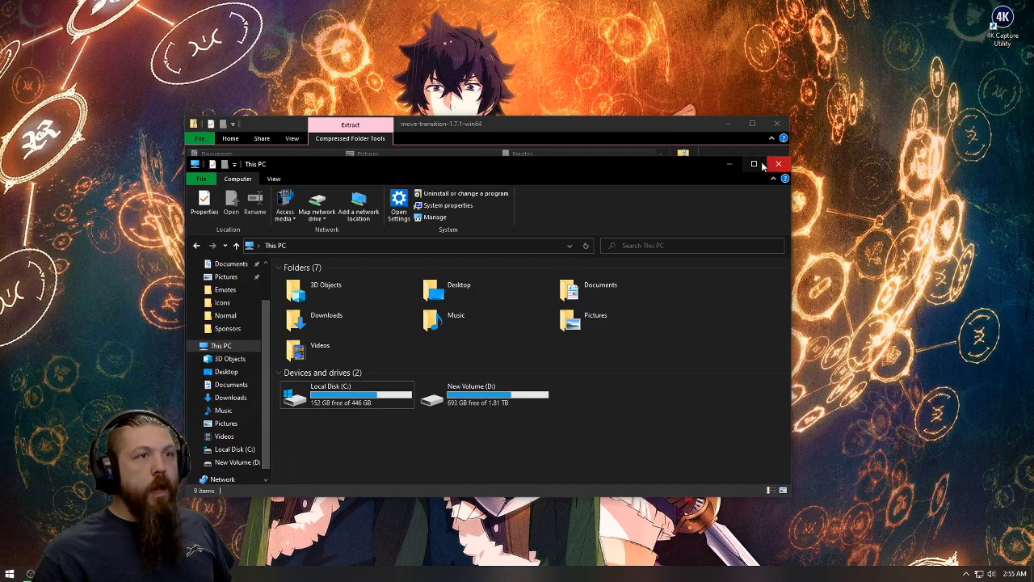
click(758, 160)
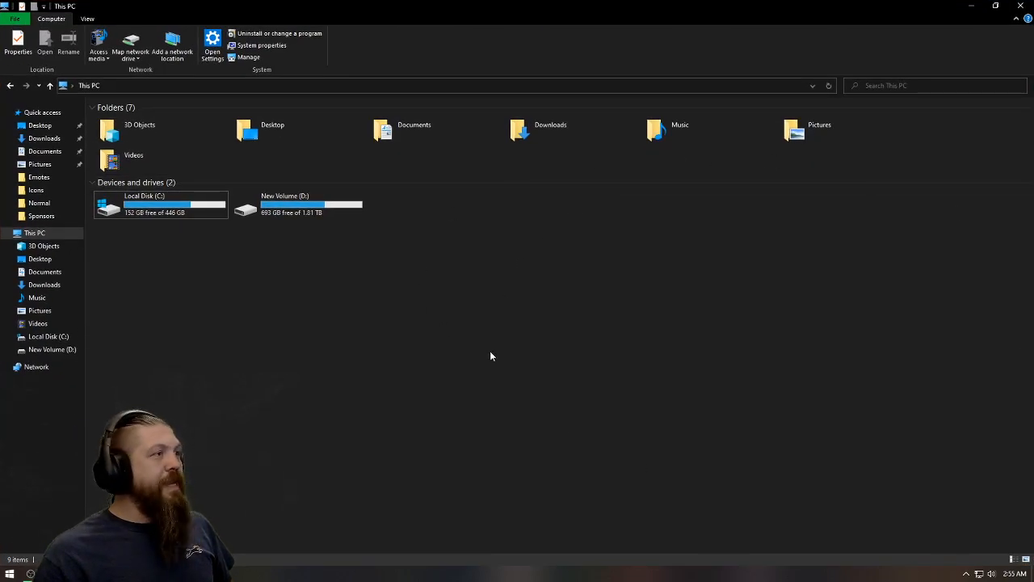
double_click(159, 210)
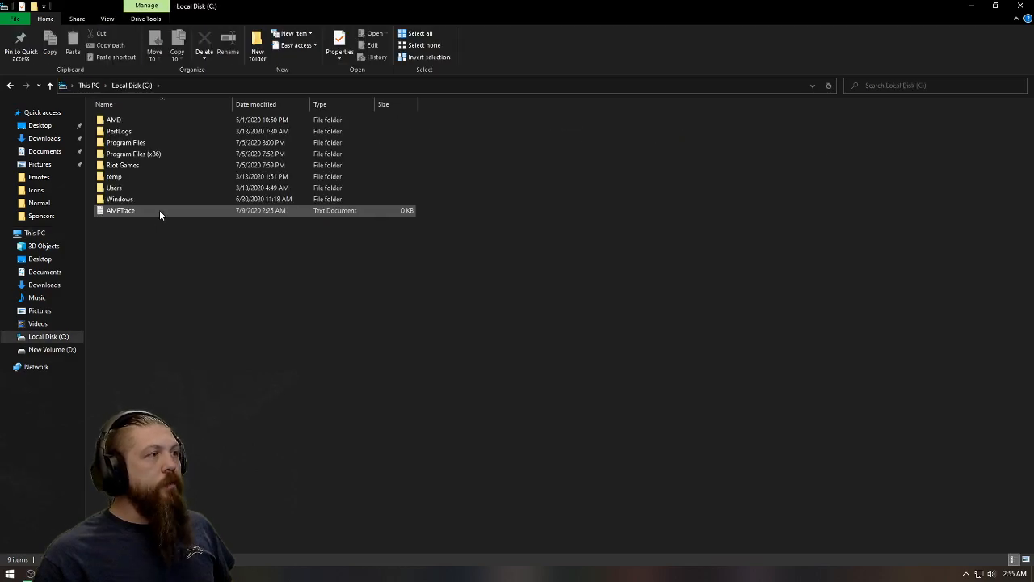
double_click(178, 144)
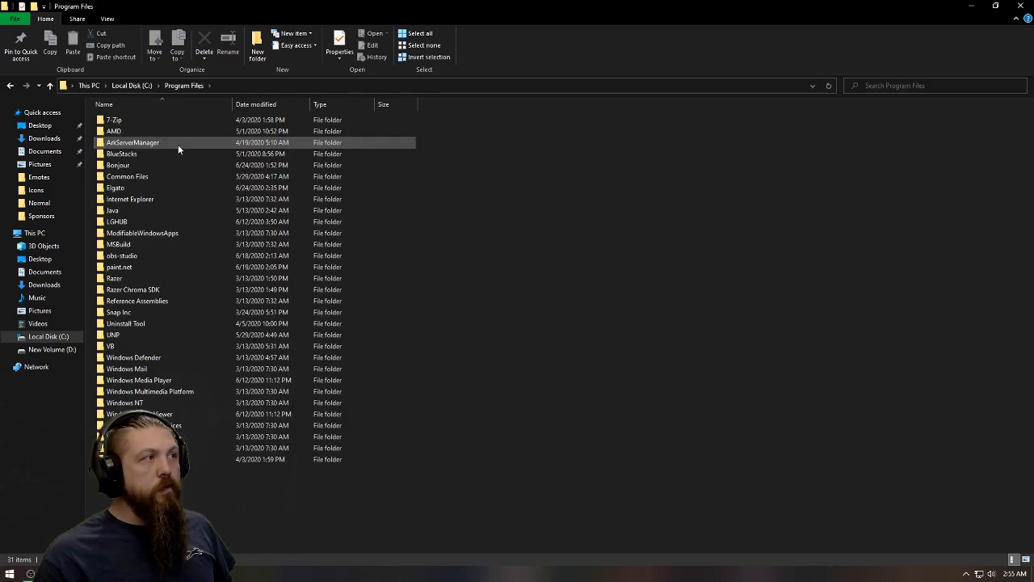
double_click(150, 257)
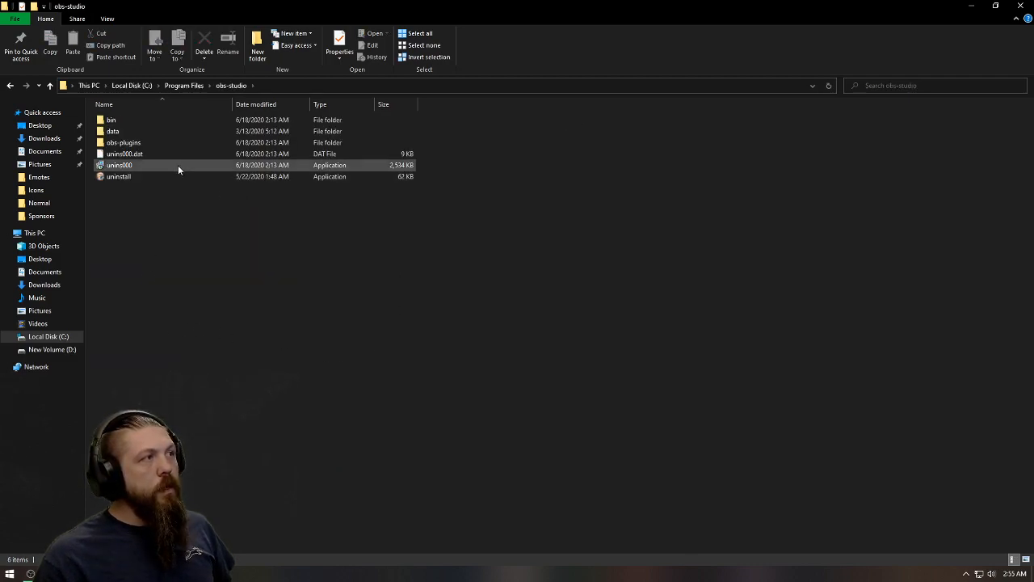
Point out the data and obs-plugins folders in the obs-studio installation folder
click(171, 134)
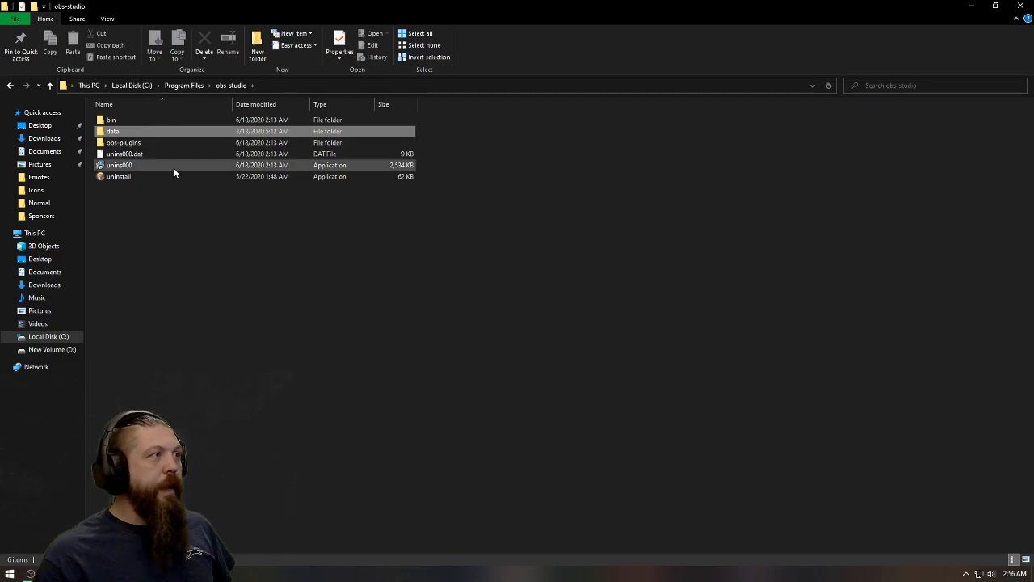
click(152, 144)
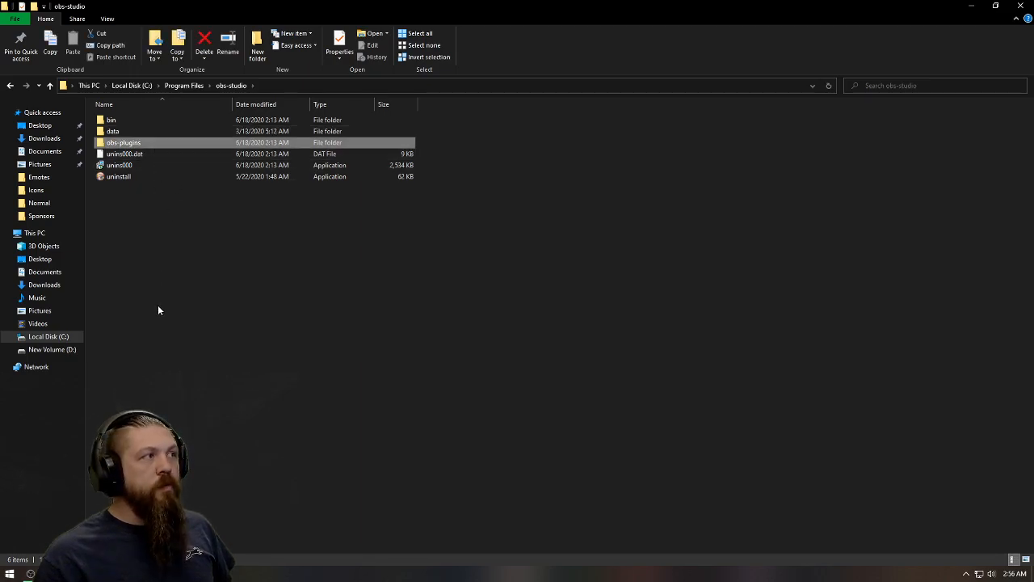
click(182, 284)
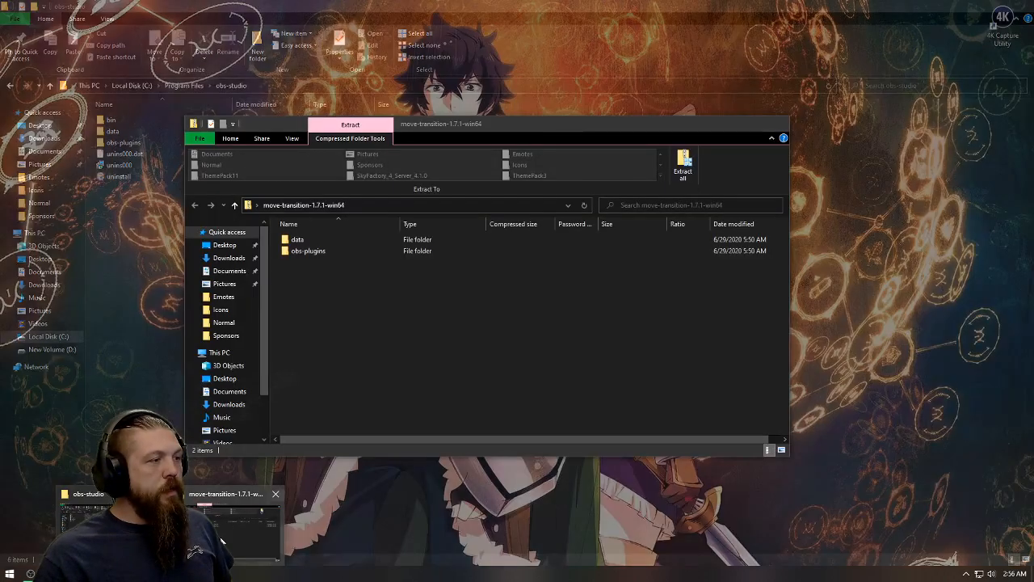
Select the move-transition folder under data\obs-plugins in the archive, and move the archive window off the main screen
click(227, 536)
drag(482, 128, 615, 122)
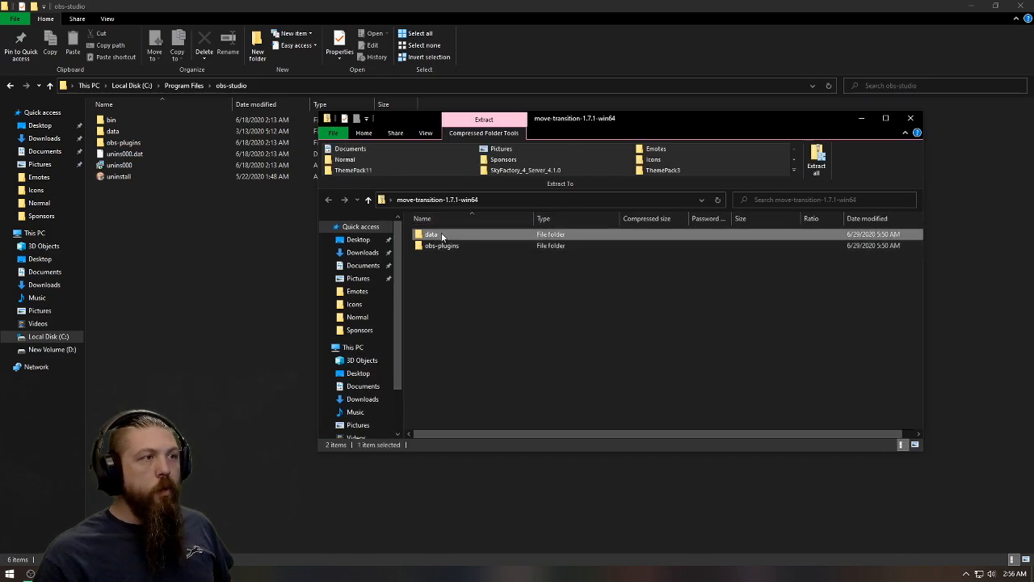
double_click(453, 234)
double_click(460, 234)
click(465, 233)
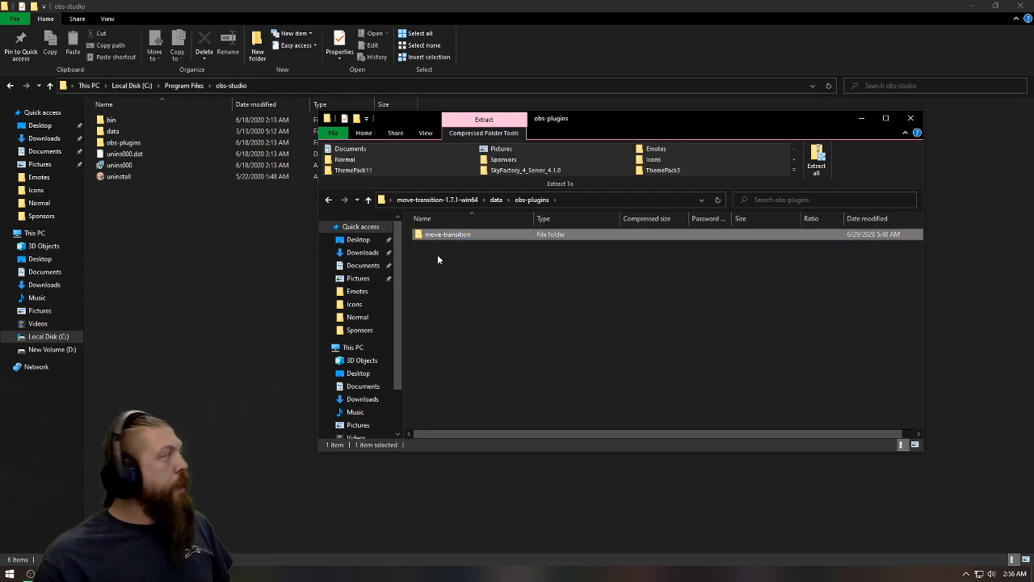
drag(591, 123, 1033, 388)
click(338, 299)
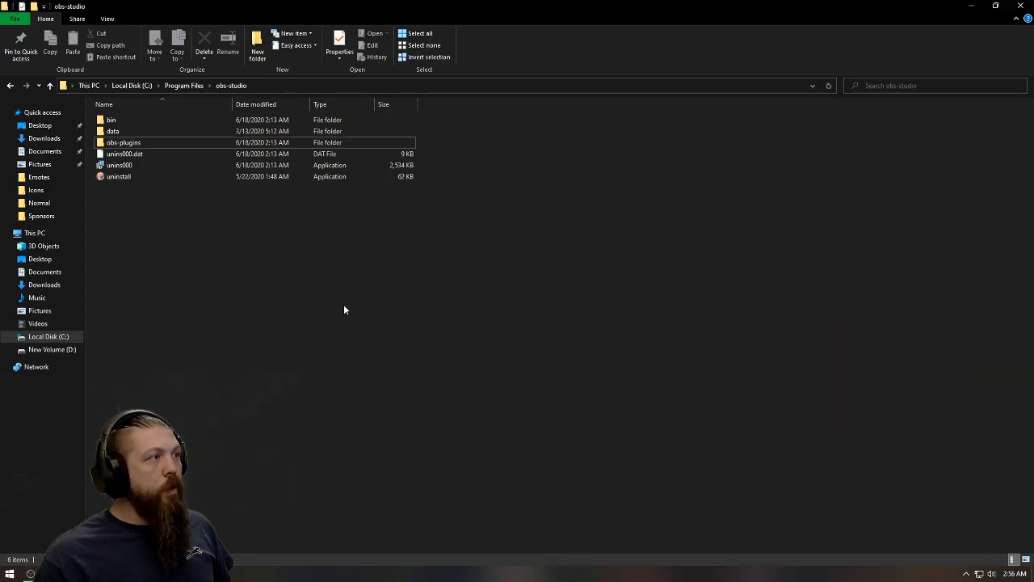
Open data\obs-plugins in the obs-studio installation folder and select its move-transition folder
mouse_move(152, 129)
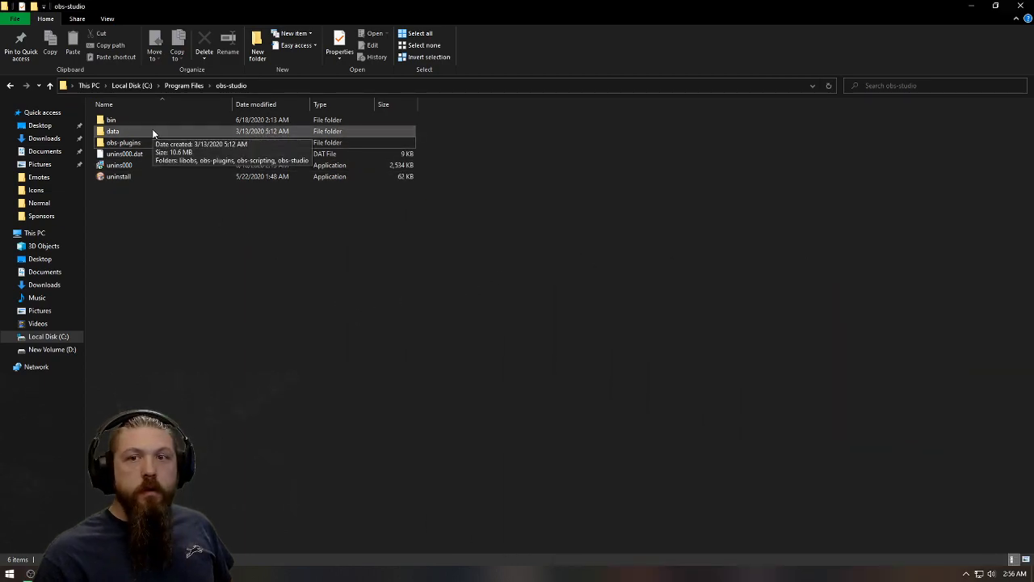
click(159, 131)
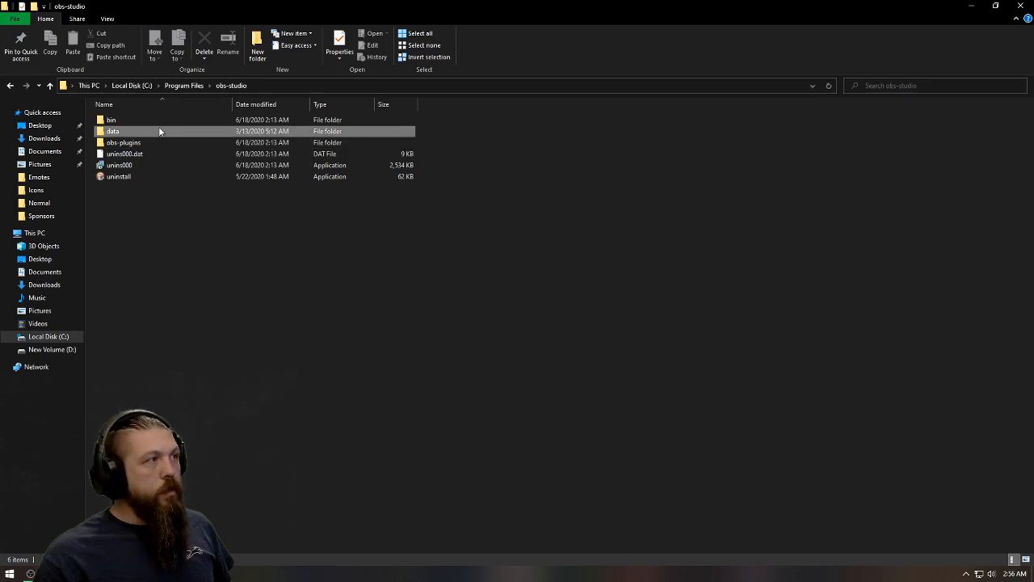
double_click(112, 132)
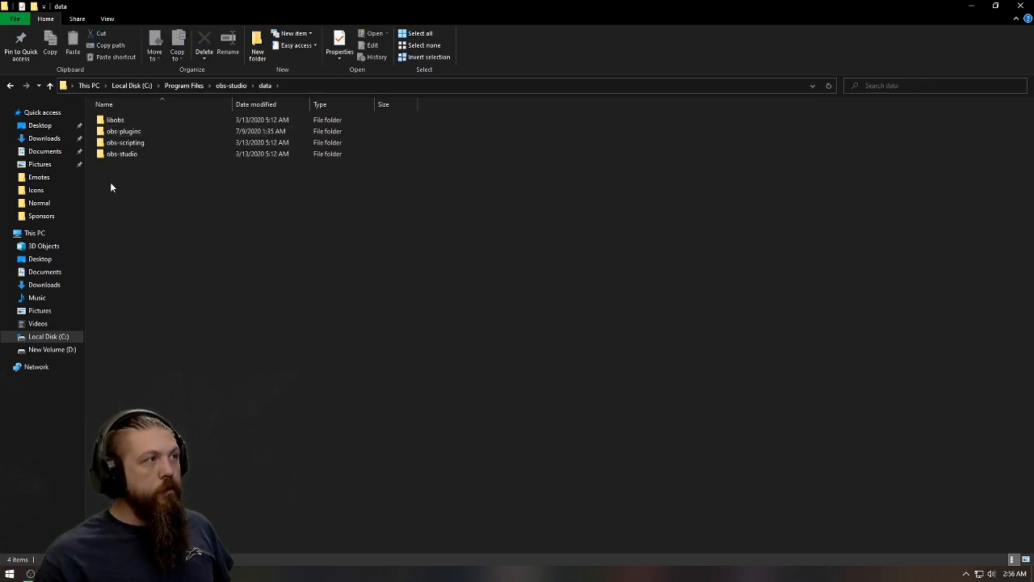
click(124, 134)
double_click(124, 134)
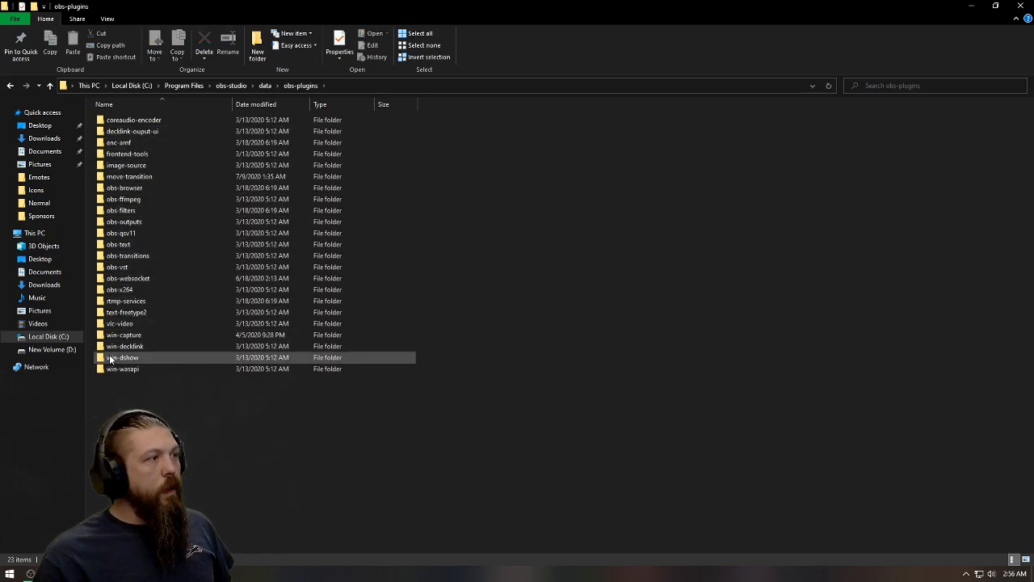
click(142, 178)
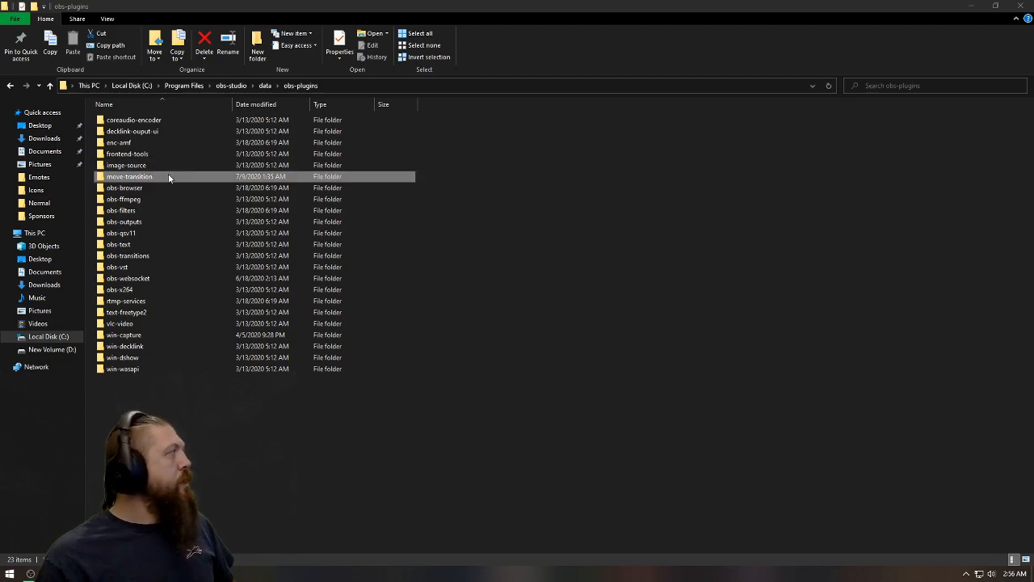
Go back to the obs-studio folder and open obs-plugins\64bit
click(11, 84)
click(10, 85)
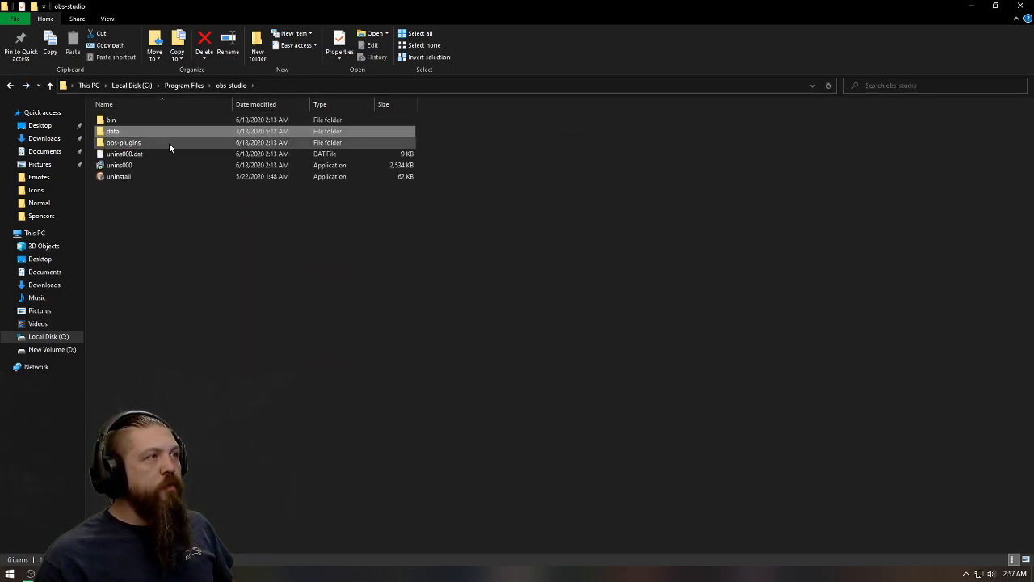
click(128, 144)
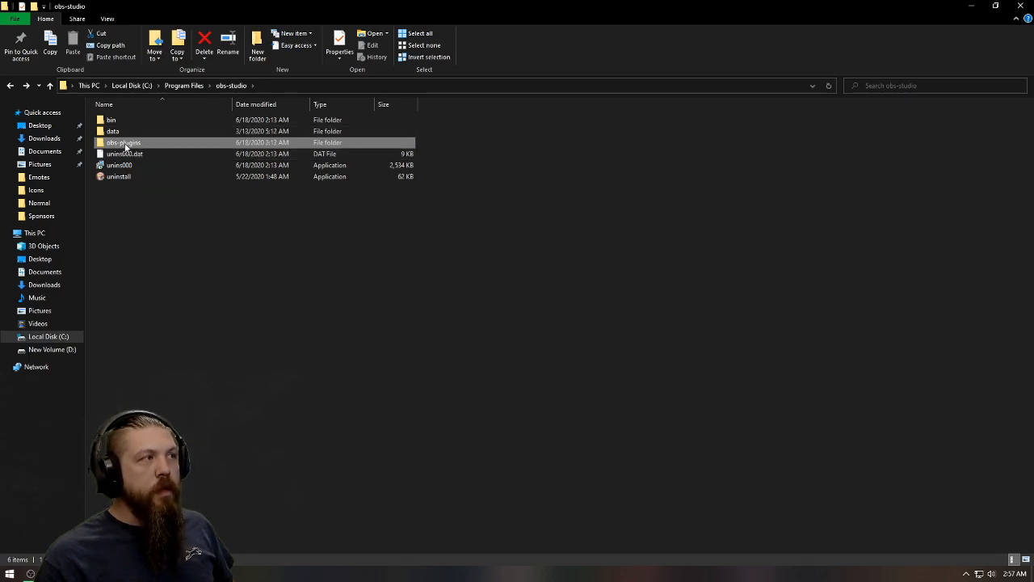
double_click(125, 145)
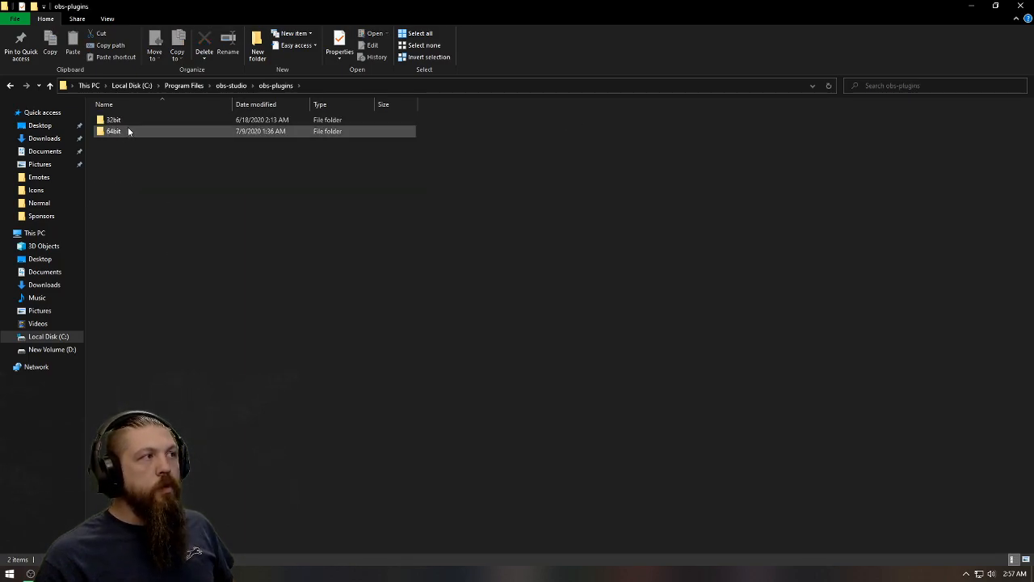
double_click(129, 131)
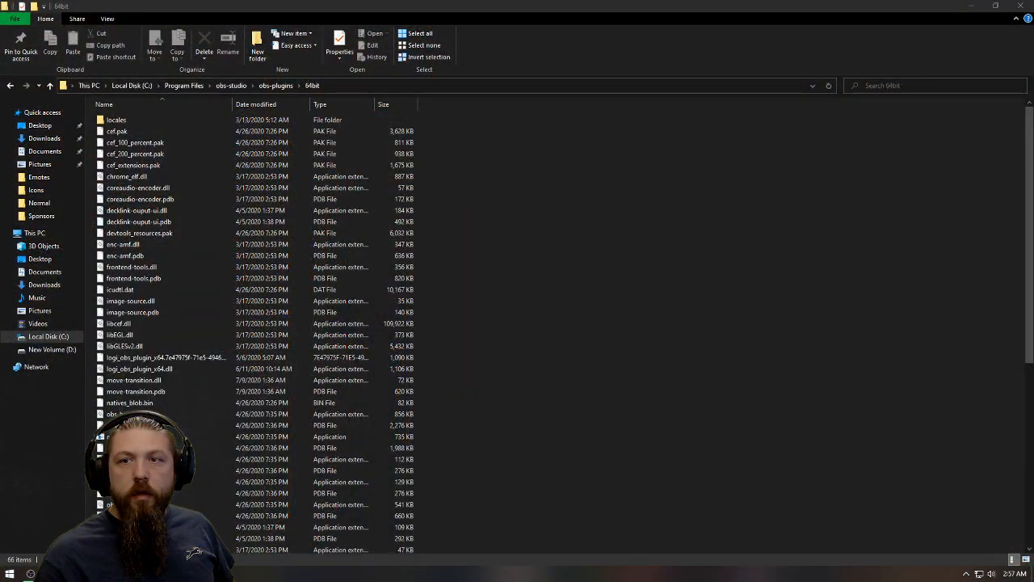
Select move-transition.dll and move-transition.pdb under obs-plugins\64bit in the archive, and move the archive window off the main screen
drag(1033, 355, 430, 124)
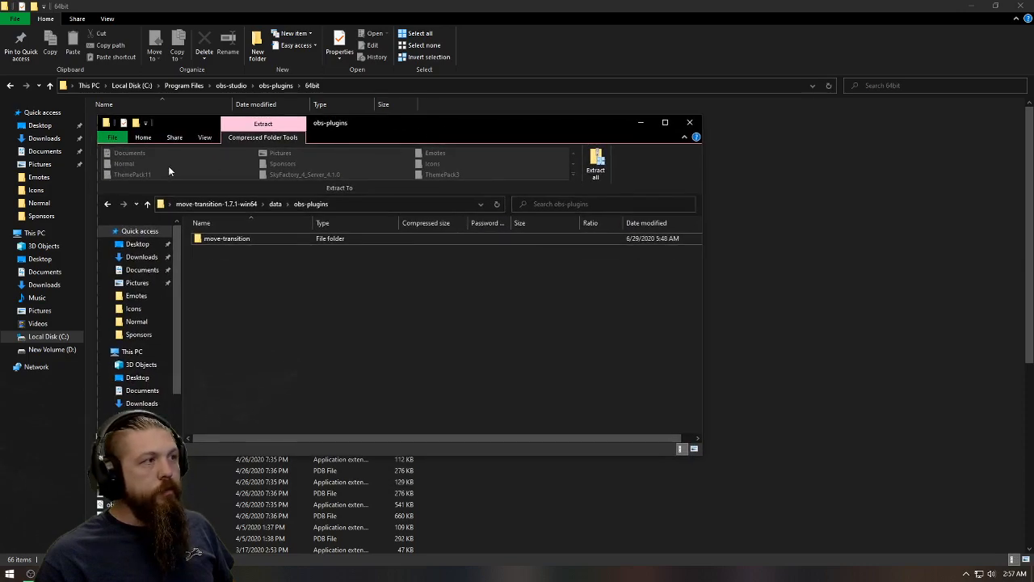
click(108, 207)
click(108, 207)
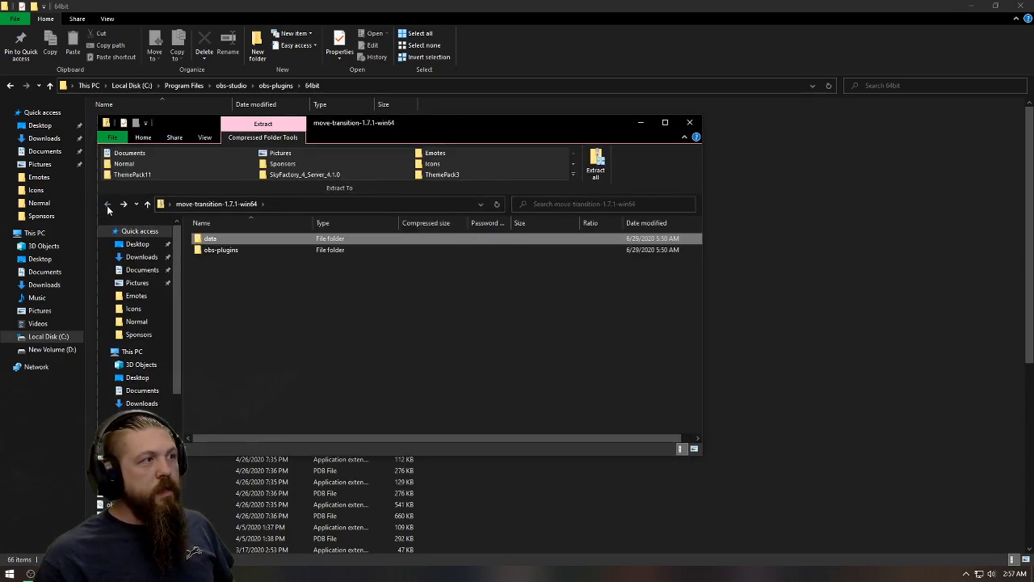
click(233, 251)
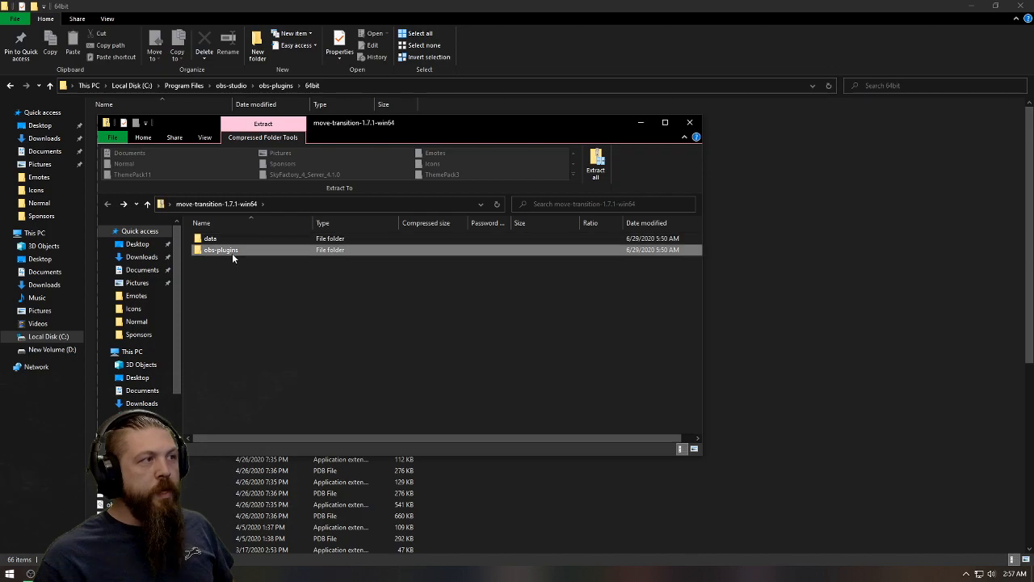
click(241, 337)
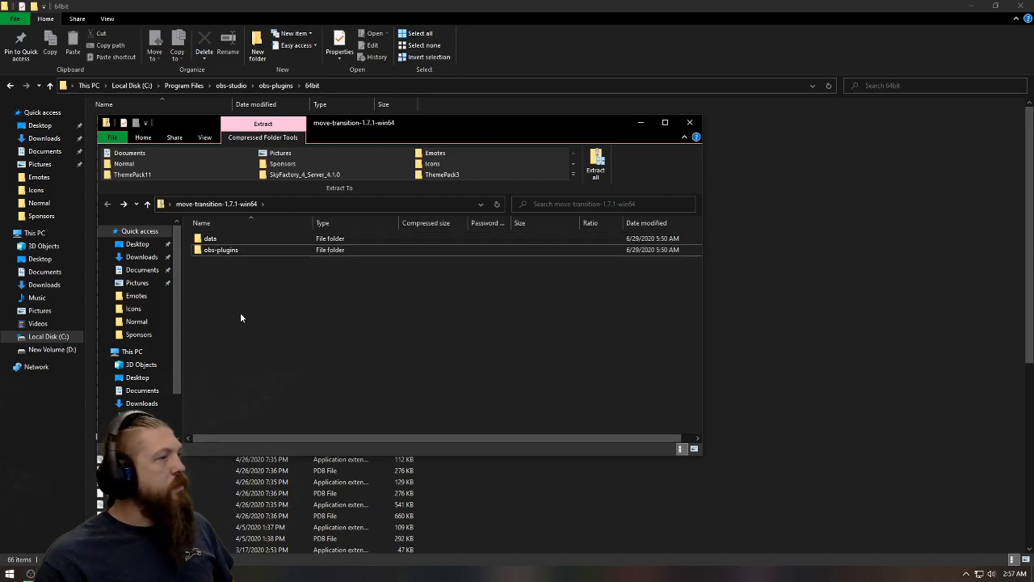
double_click(231, 252)
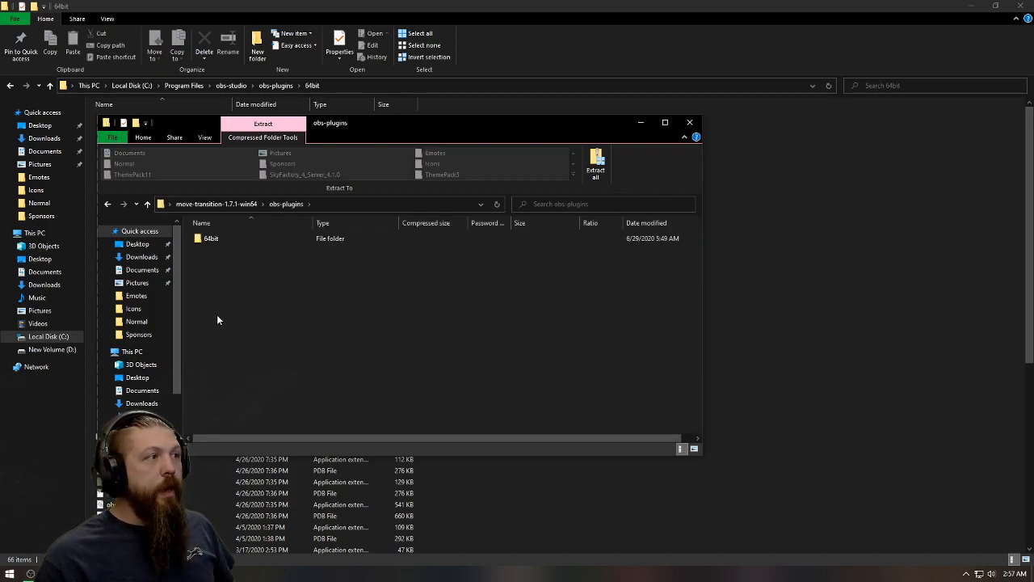
double_click(220, 238)
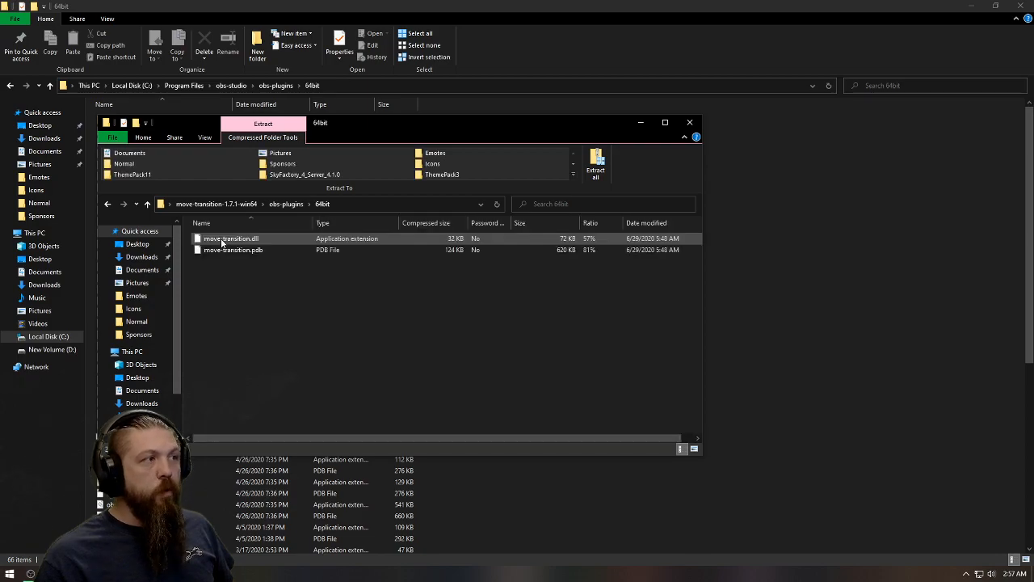
drag(267, 288, 211, 226)
drag(372, 131, 1033, 234)
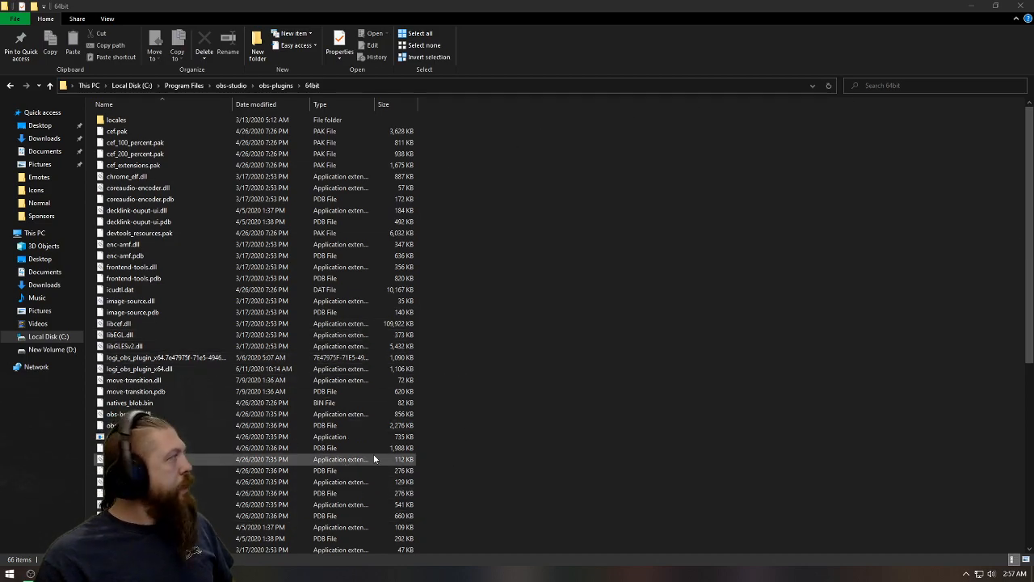
Locate the move-transition.pdb and move-transition.dll files in the obs-plugins\64bit installation folder and select move-transition.dll
scroll(539, 341, down, 9)
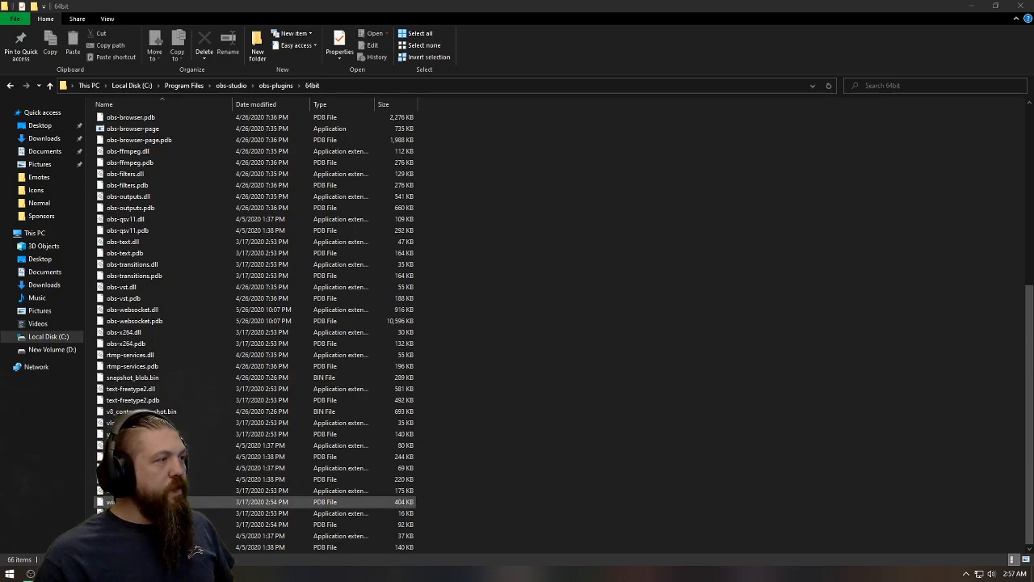
scroll(131, 173, up, 3)
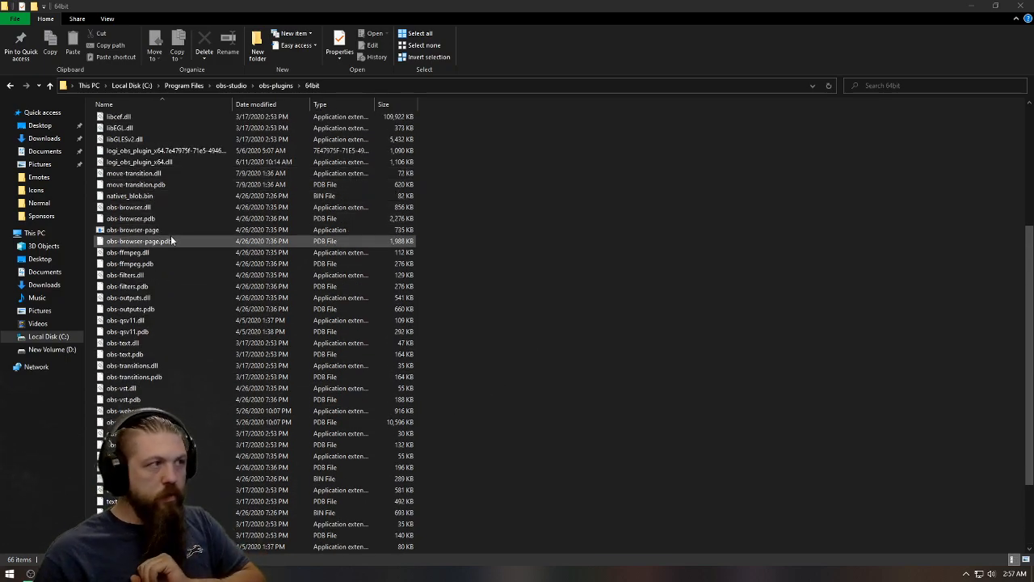
click(160, 186)
shift+click(131, 175)
click(130, 175)
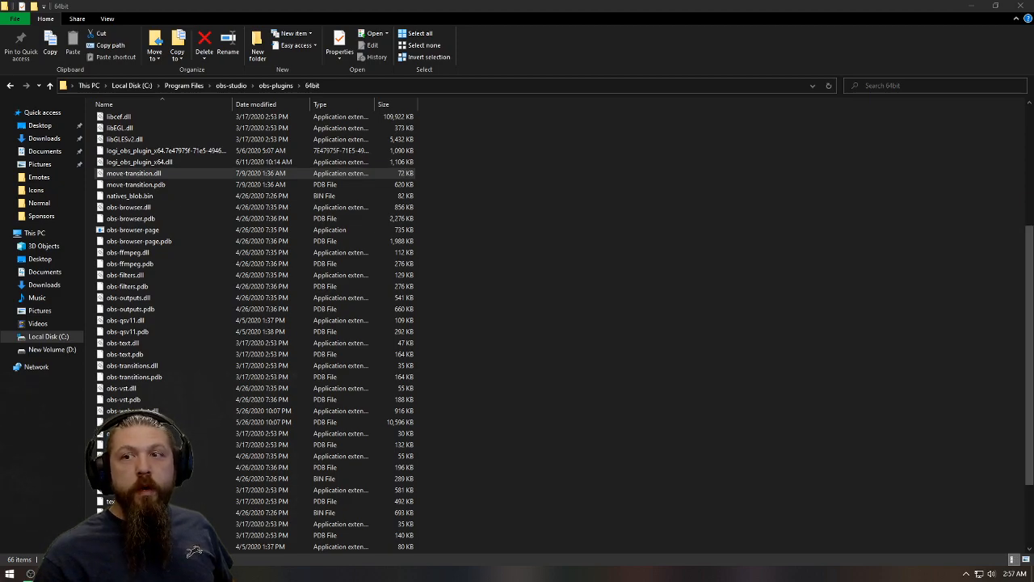
Bring the archive window back onto the main screen, and close it along with the obs-plugins\64bit folder window
drag(1033, 239, 622, 125)
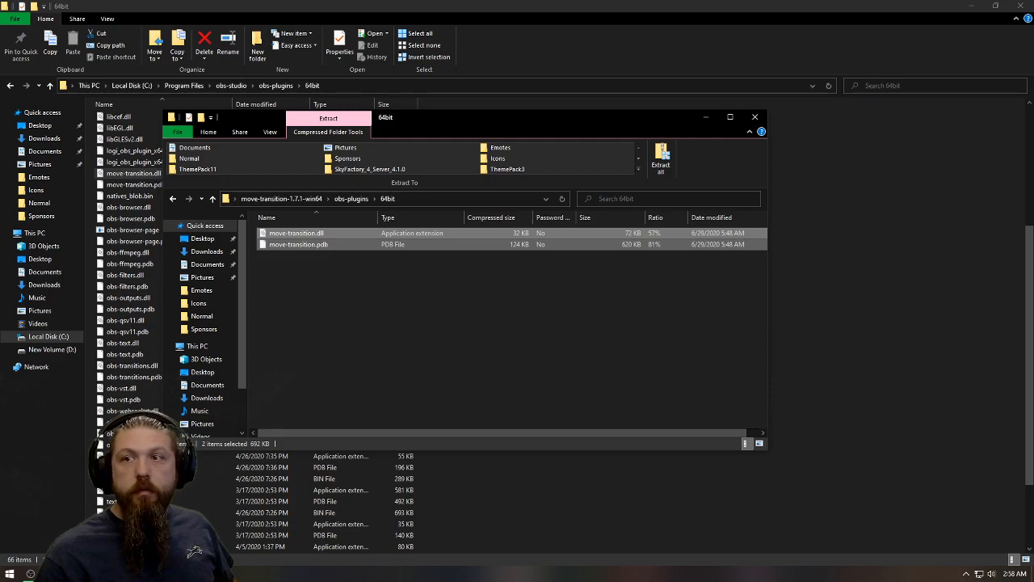
click(550, 348)
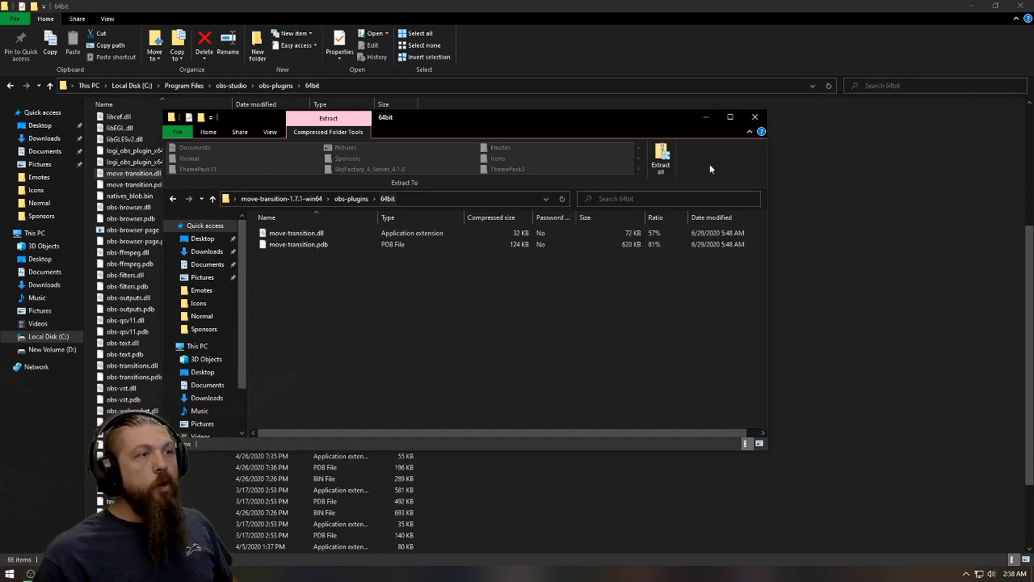
click(758, 121)
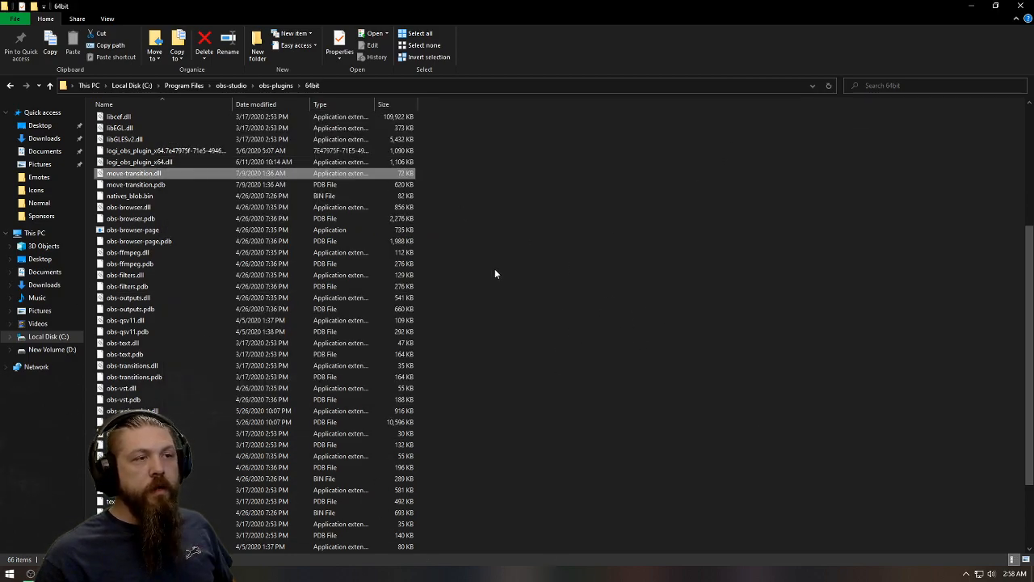
click(1019, 8)
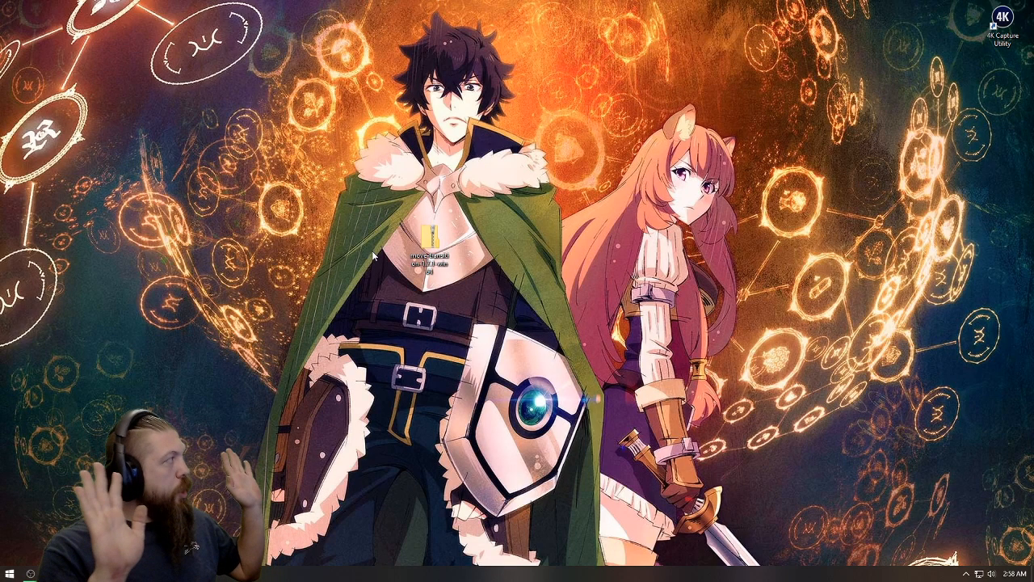
Move the move-transition-1.7.1 archive on the desktop to just below the 4K Capture Utility shortcut
drag(343, 188, 502, 284)
drag(431, 238, 1013, 78)
click(750, 130)
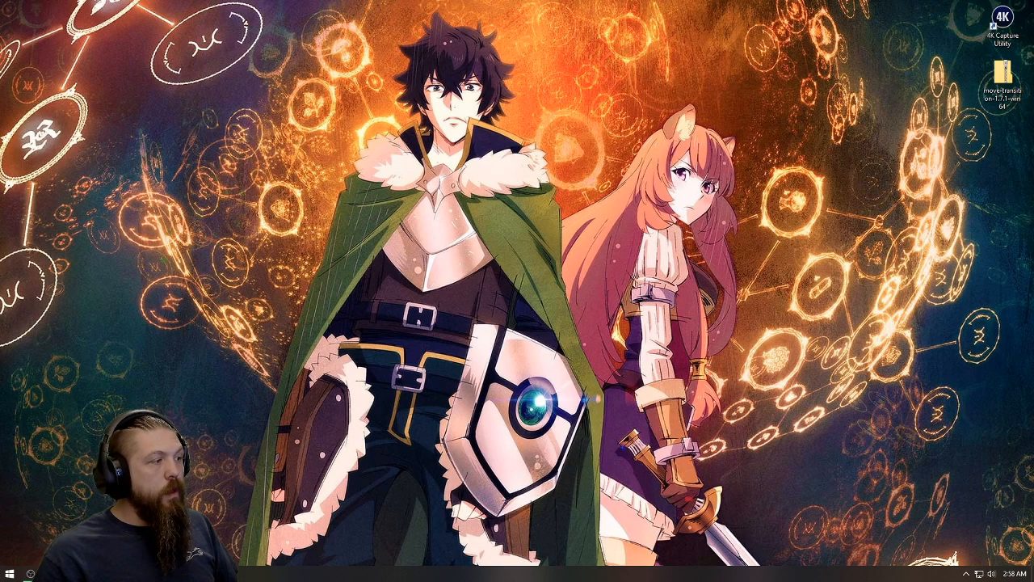
Switch to OBS Studio and maximize its window on the main screen
mouse_move(30, 573)
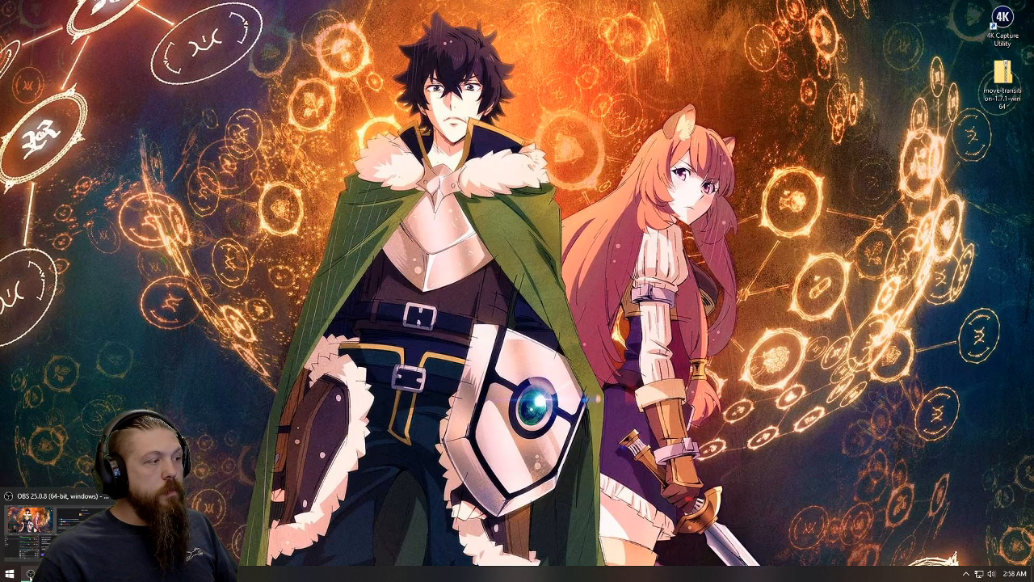
click(31, 576)
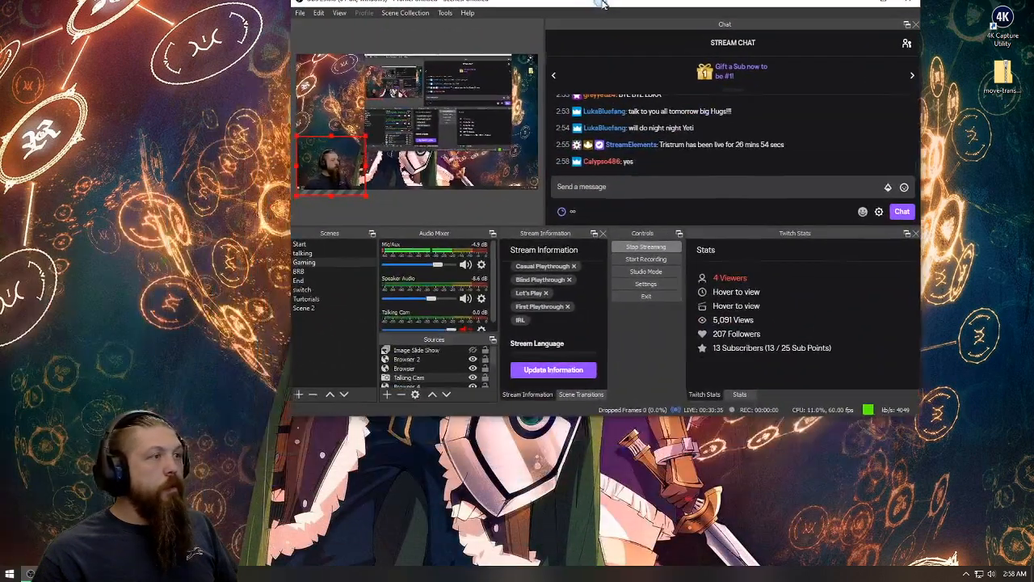
scroll(277, 507, down, 4)
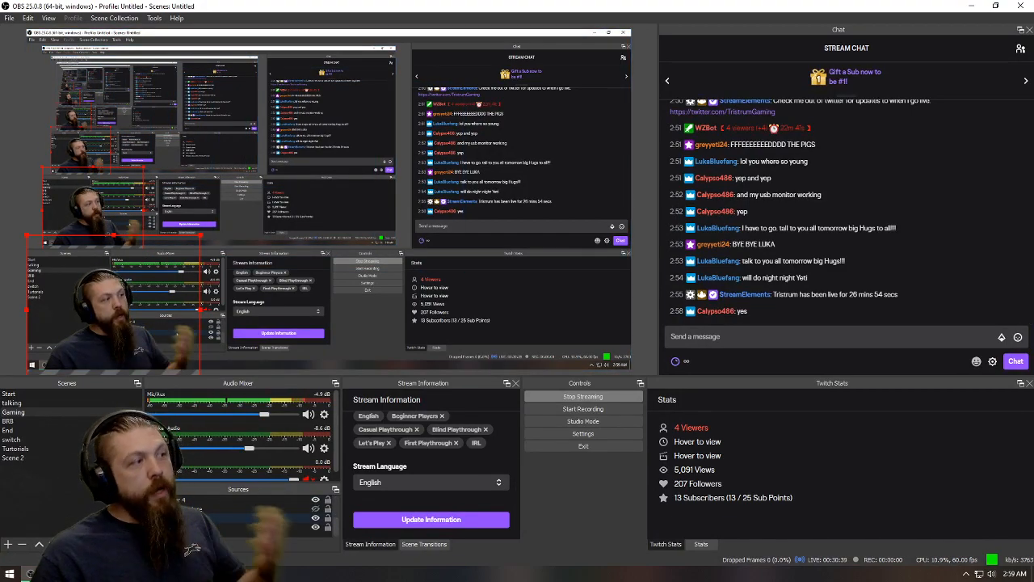
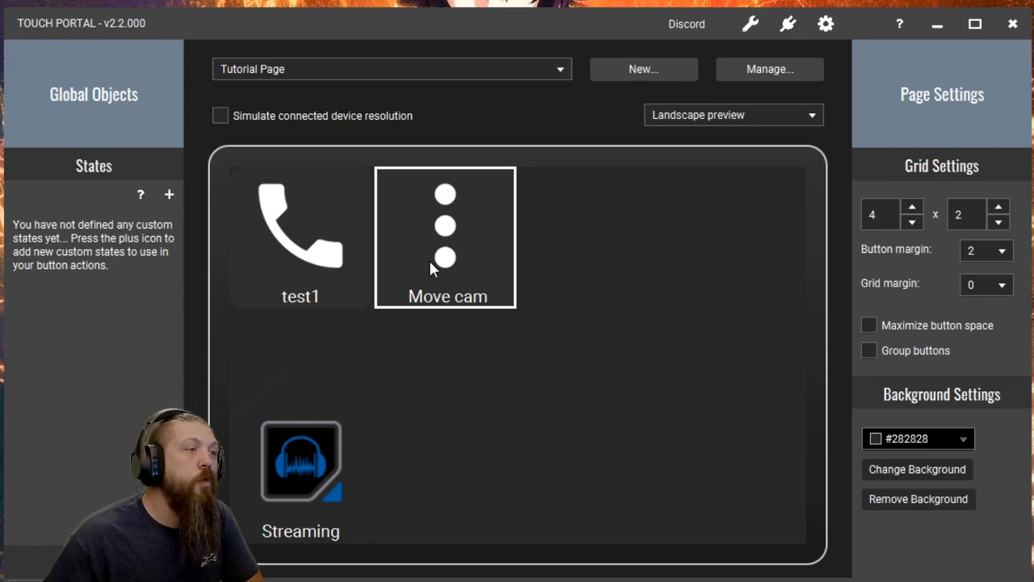
Open the Move cam button on the Tutorial Page in Touch Portal and delete its Ctrl + Shift + 8 key press action
click(428, 258)
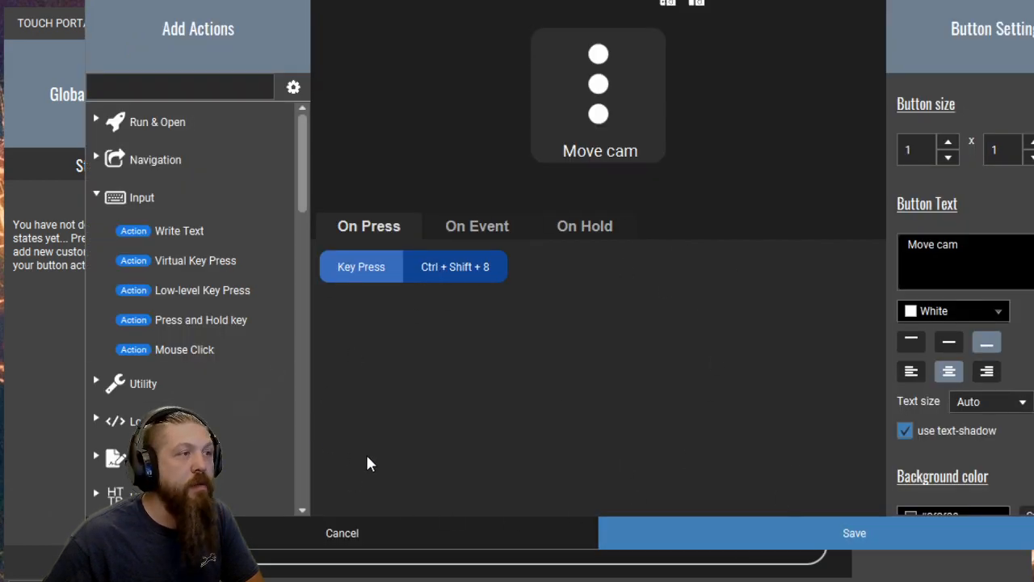
click(96, 199)
right_click(423, 267)
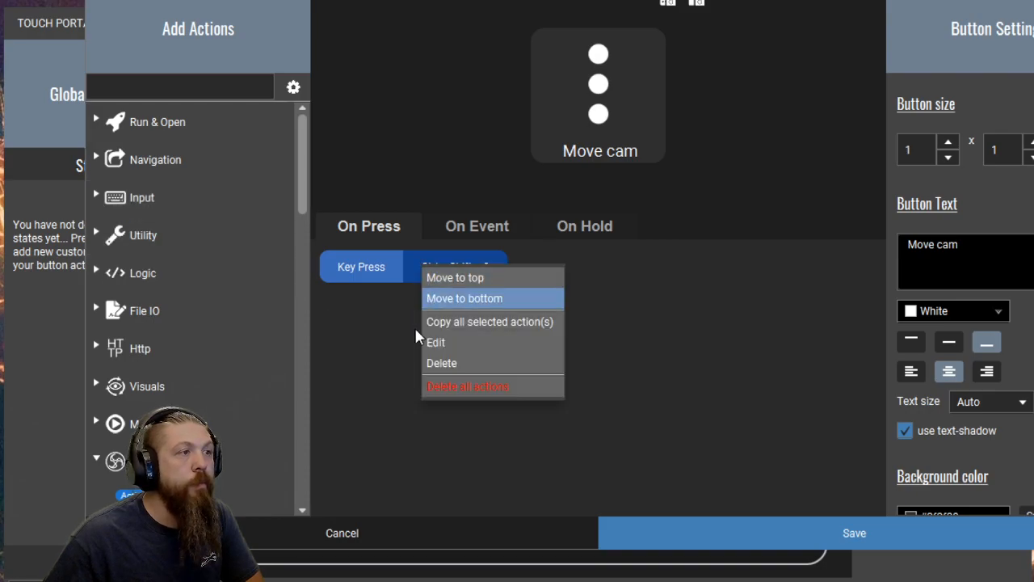
click(488, 370)
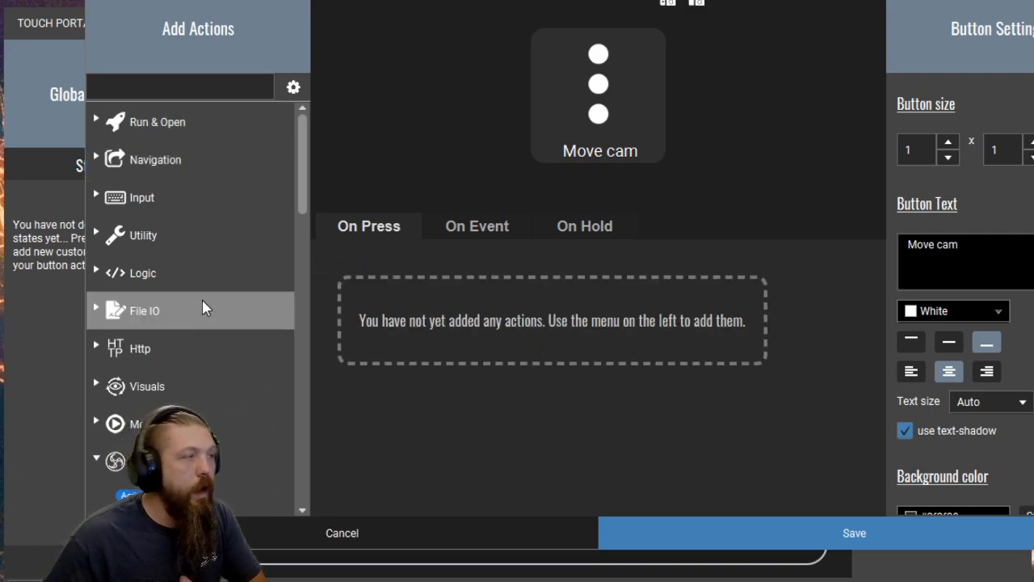
Look through the Utility, Input and other action categories for an action suited to the Move cam button
click(93, 234)
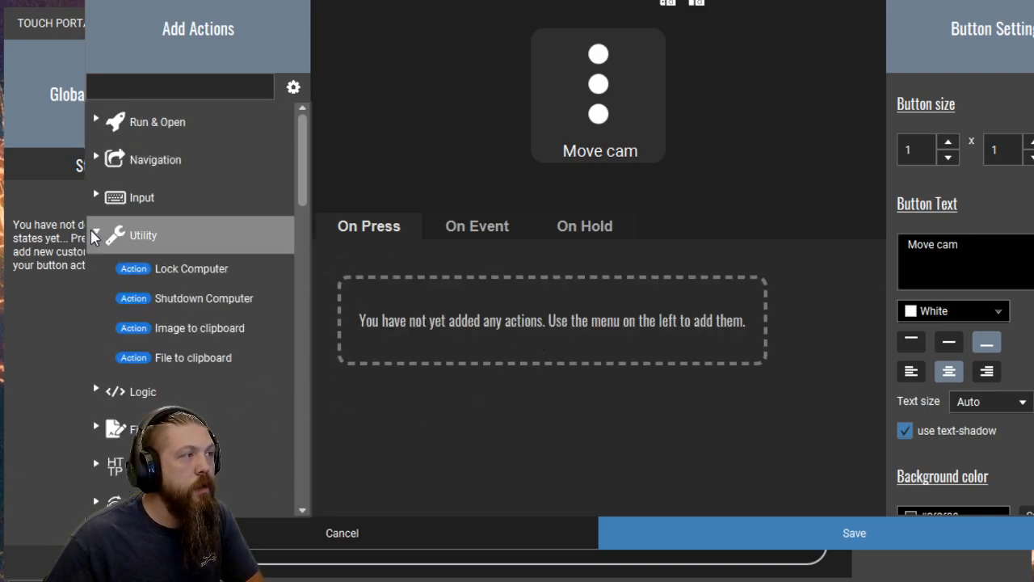
click(93, 234)
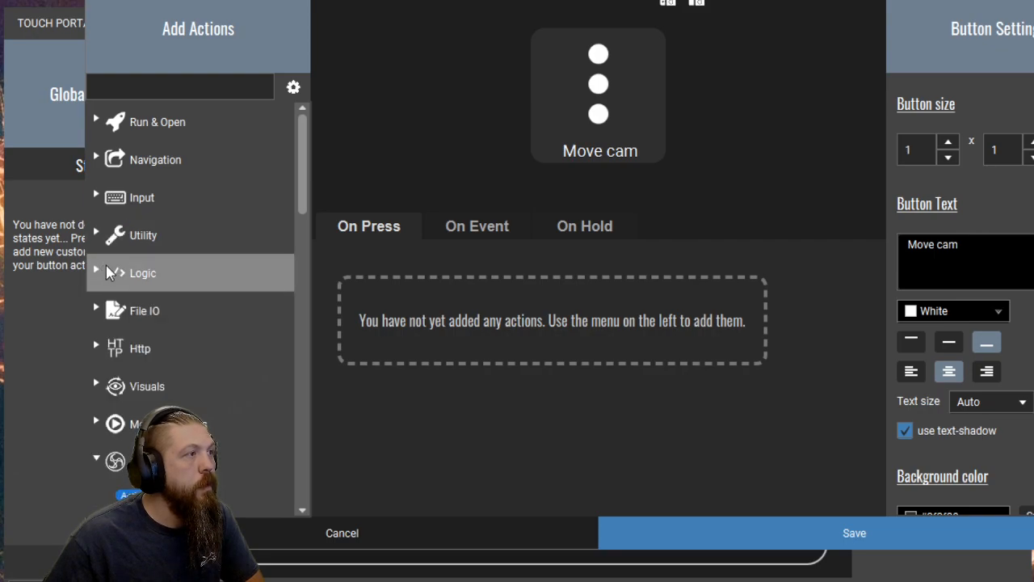
click(97, 199)
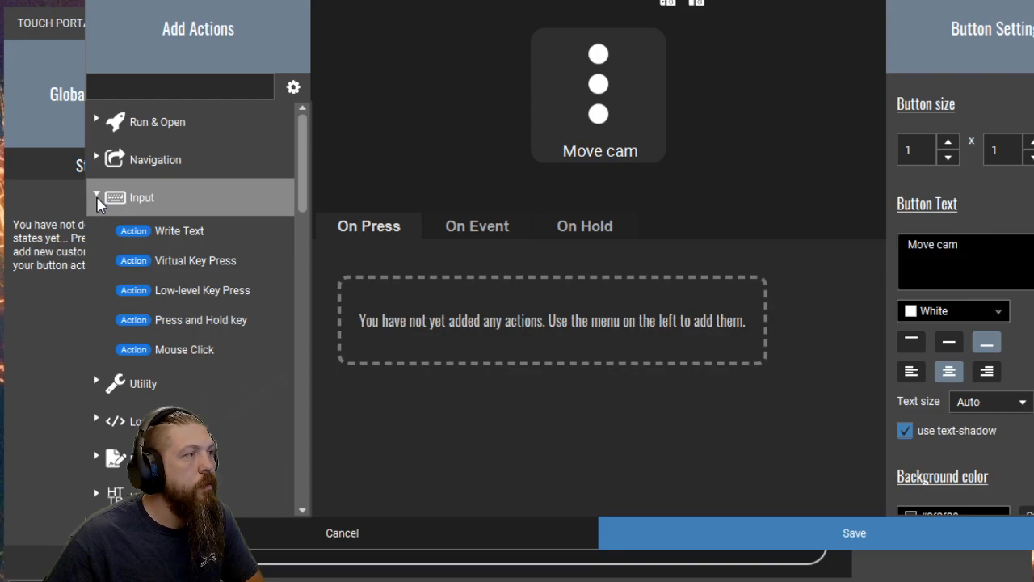
click(97, 200)
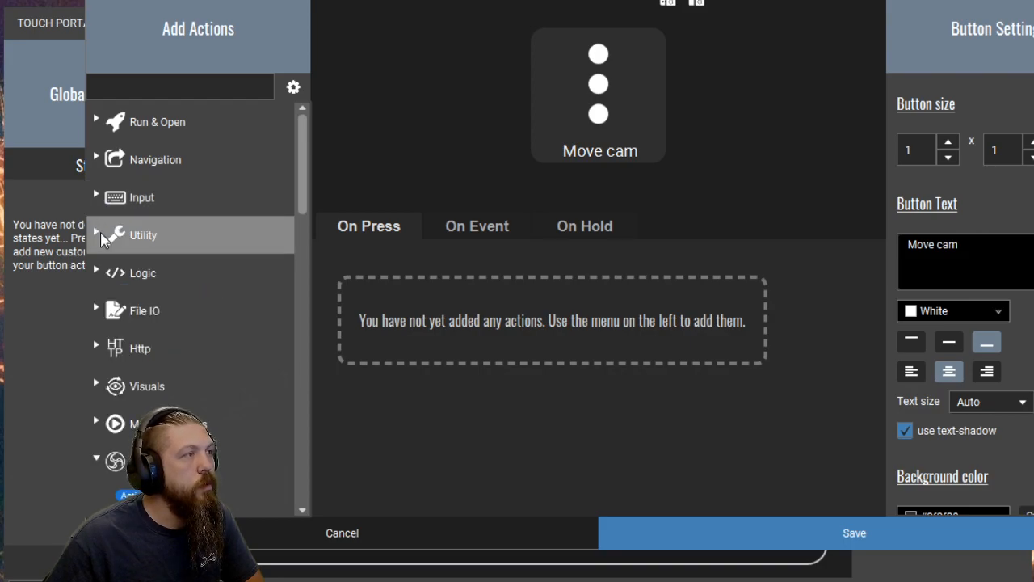
click(100, 236)
click(96, 234)
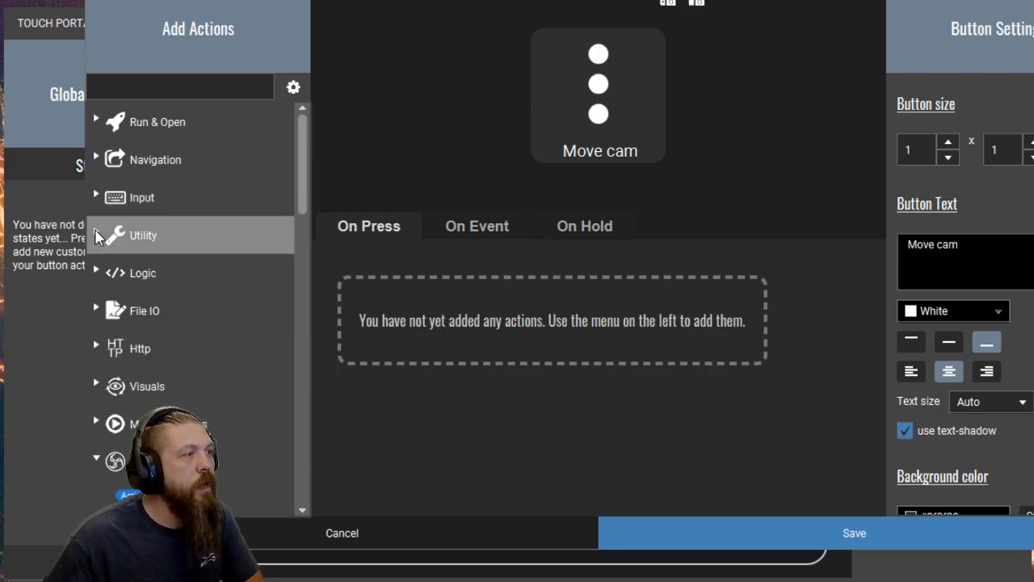
click(95, 462)
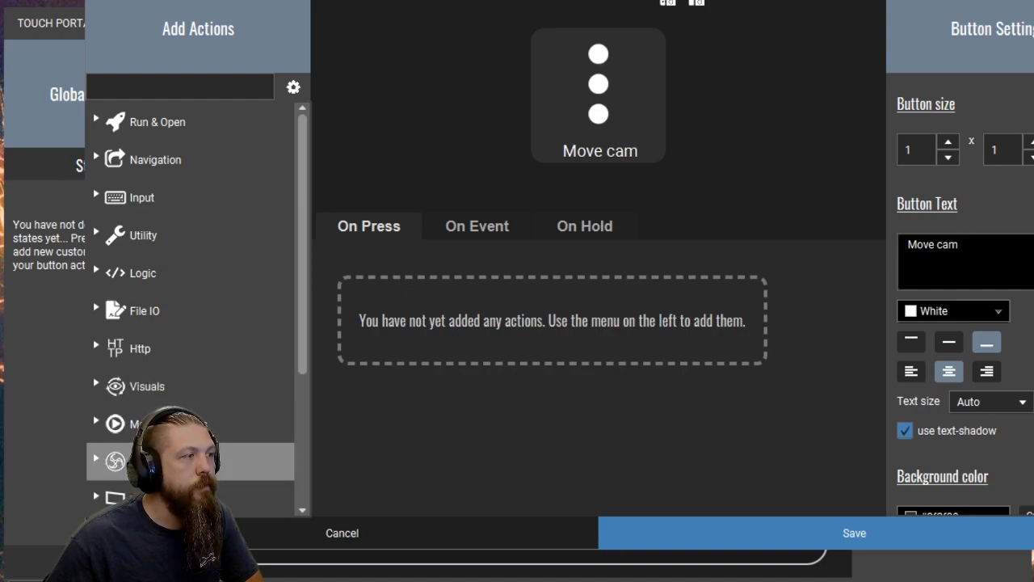
scroll(162, 364, down, 2)
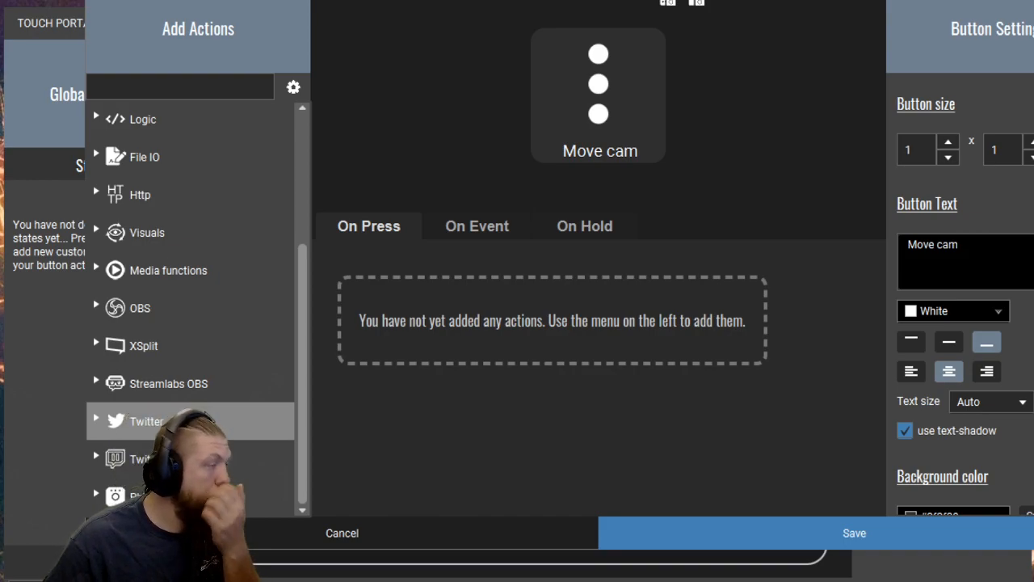
scroll(178, 420, up, 2)
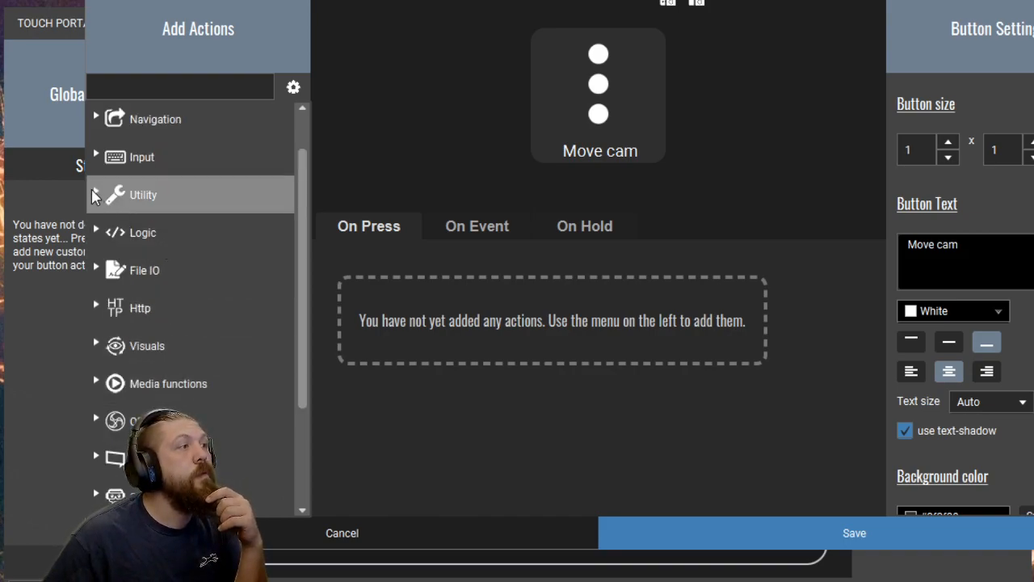
click(97, 157)
click(97, 156)
scroll(99, 203, down, 1)
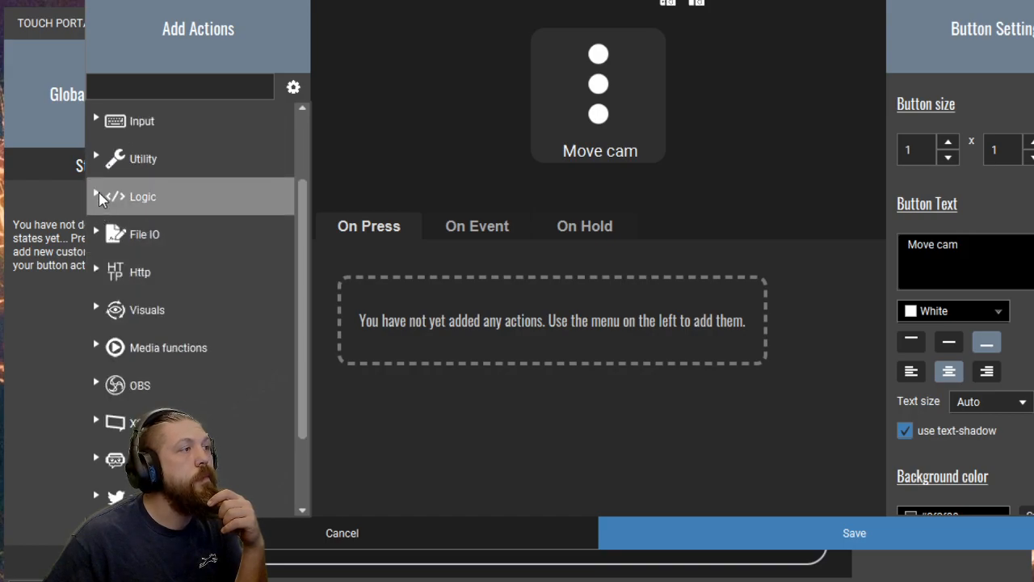
Try the When Button State changes event from the Logic category on the Move cam button, and delete it
click(97, 197)
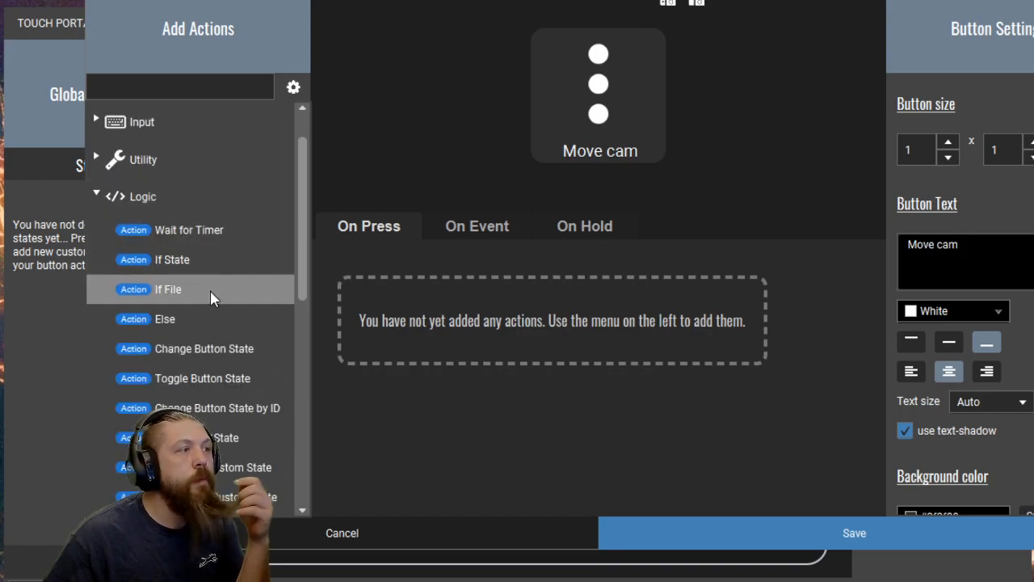
scroll(232, 421, down, 3)
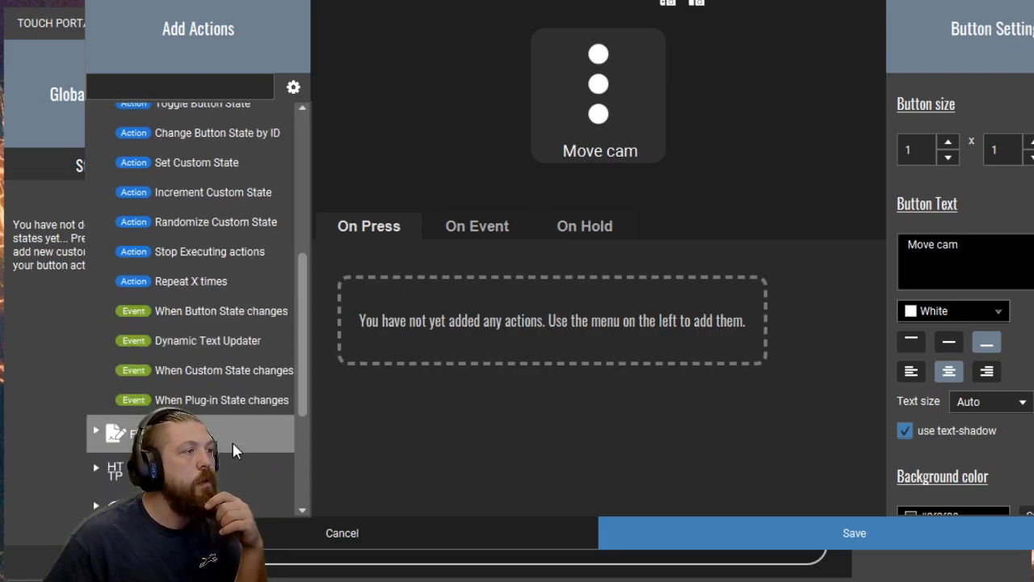
click(221, 309)
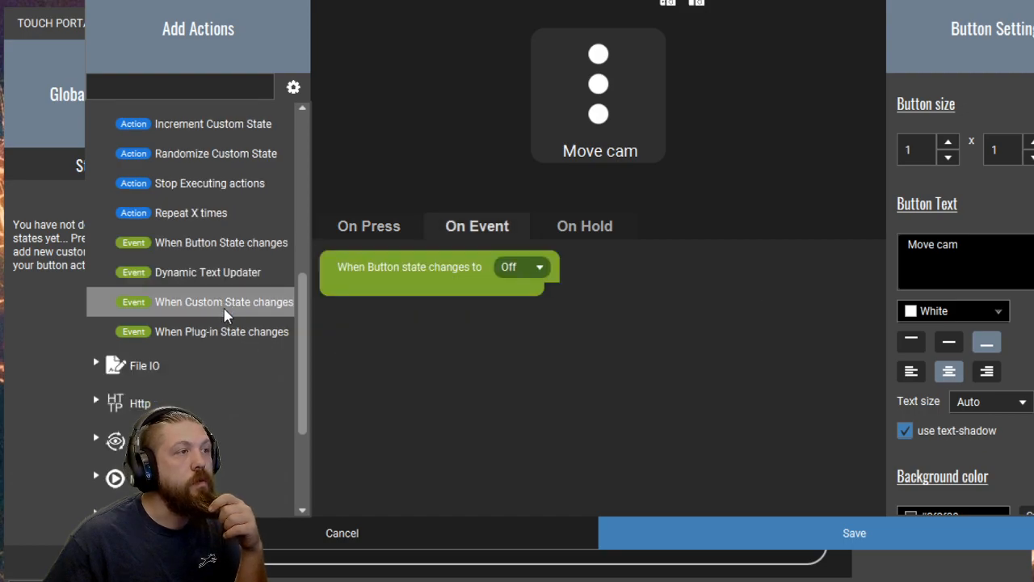
right_click(450, 287)
click(470, 306)
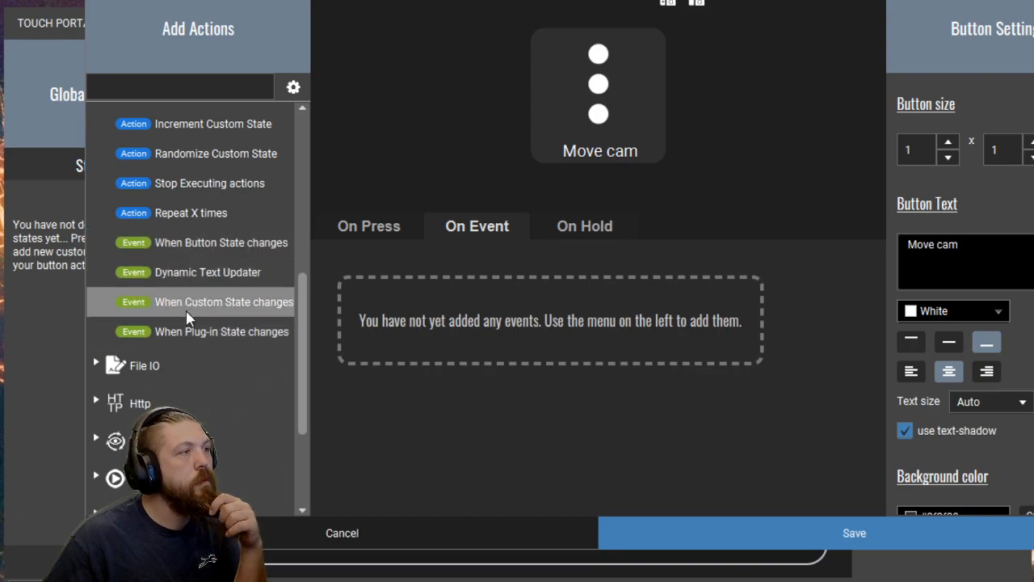
Try the Change Button State and Toggle Button State actions among the Move cam button's events, deleting each one
scroll(190, 307, up, 5)
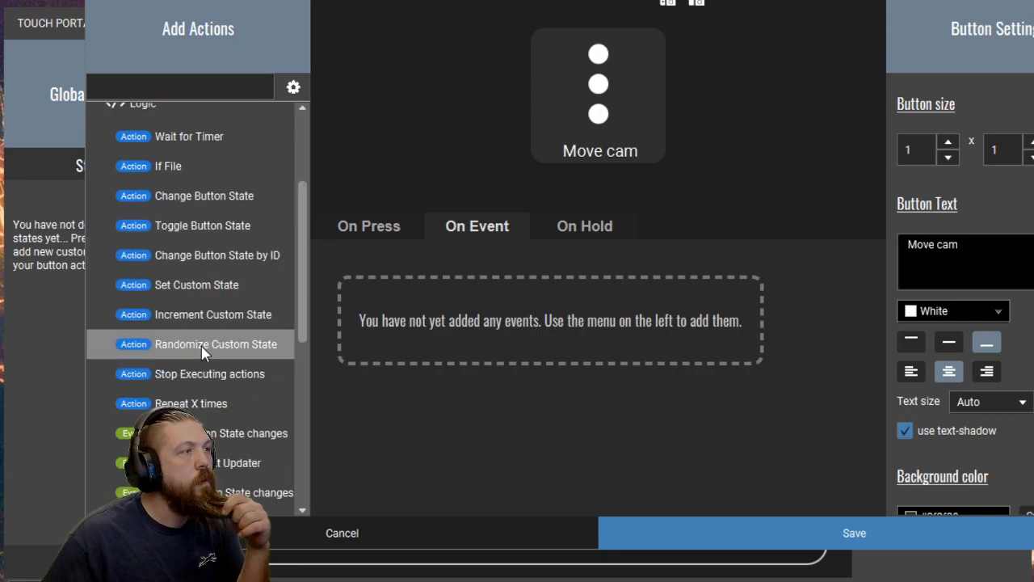
click(213, 200)
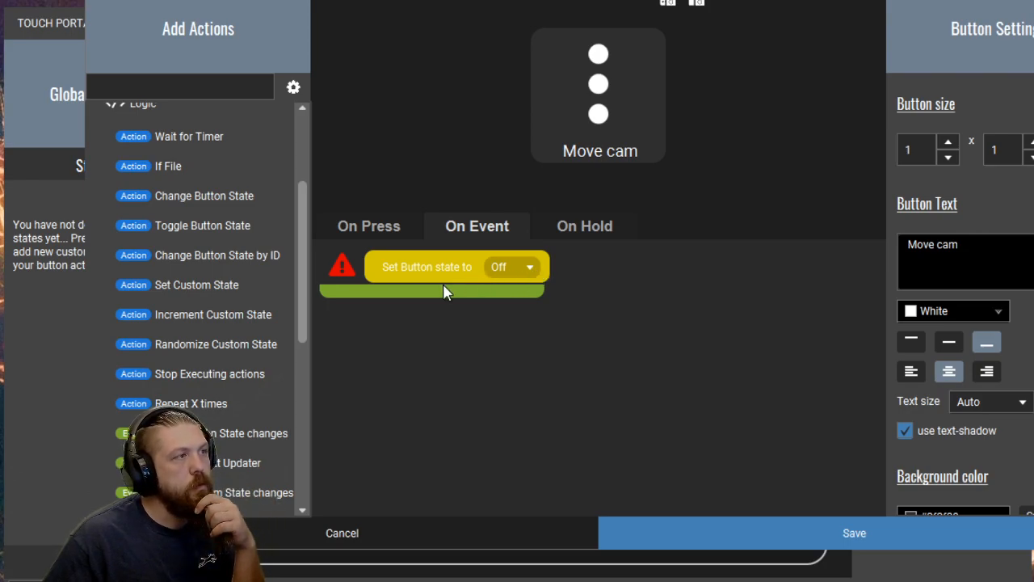
click(458, 302)
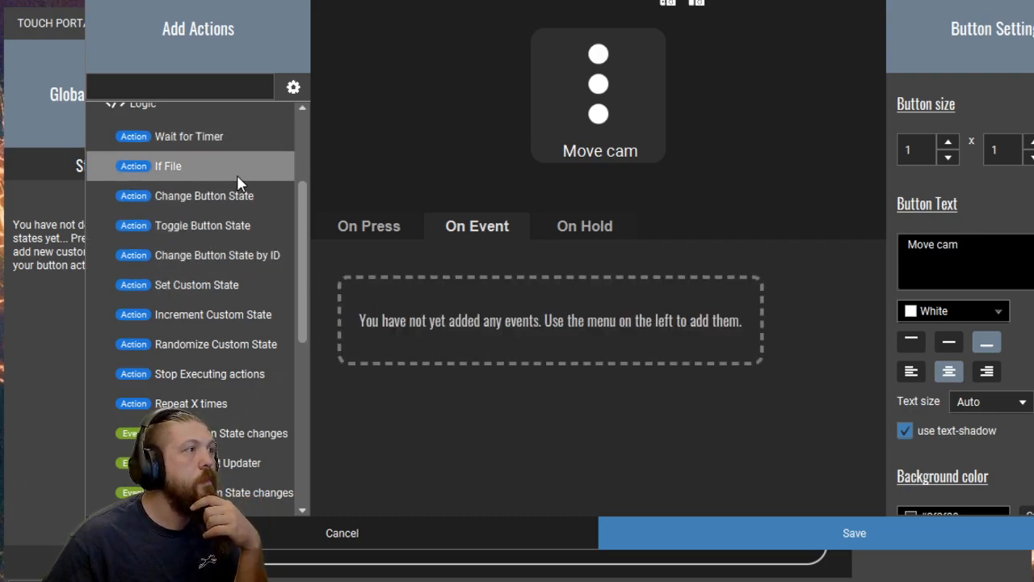
click(253, 233)
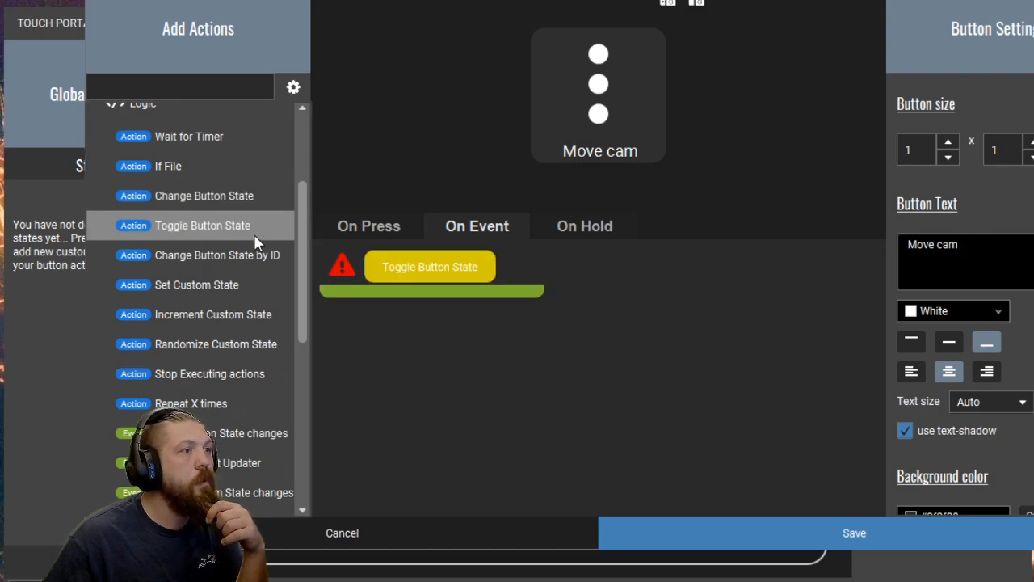
right_click(396, 266)
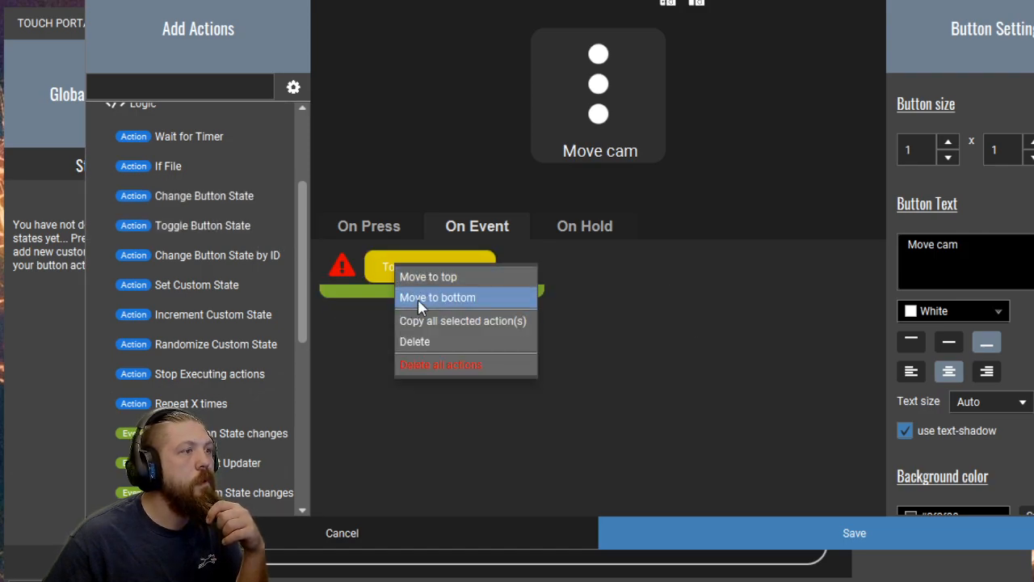
click(419, 341)
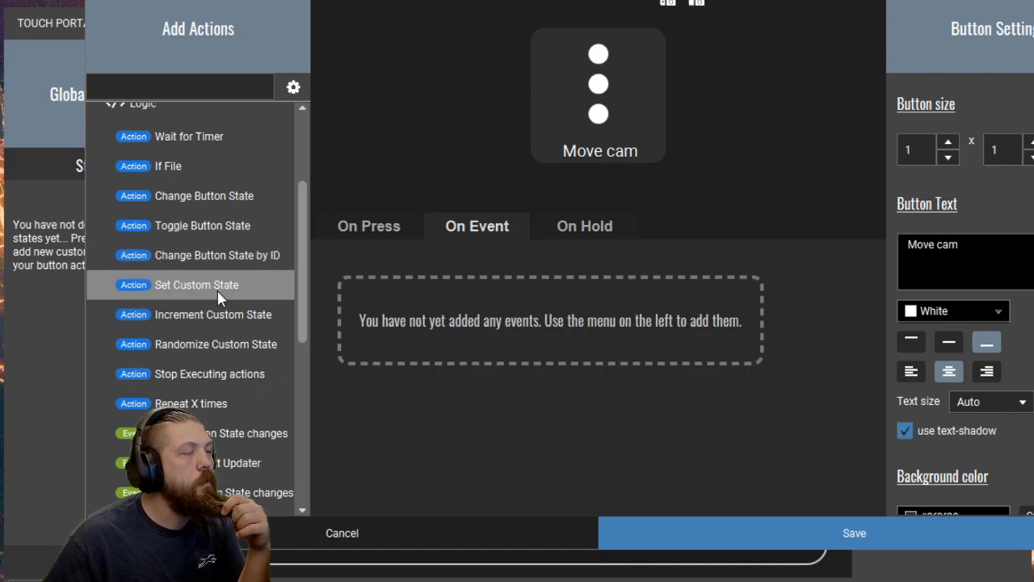
scroll(236, 236, up, 2)
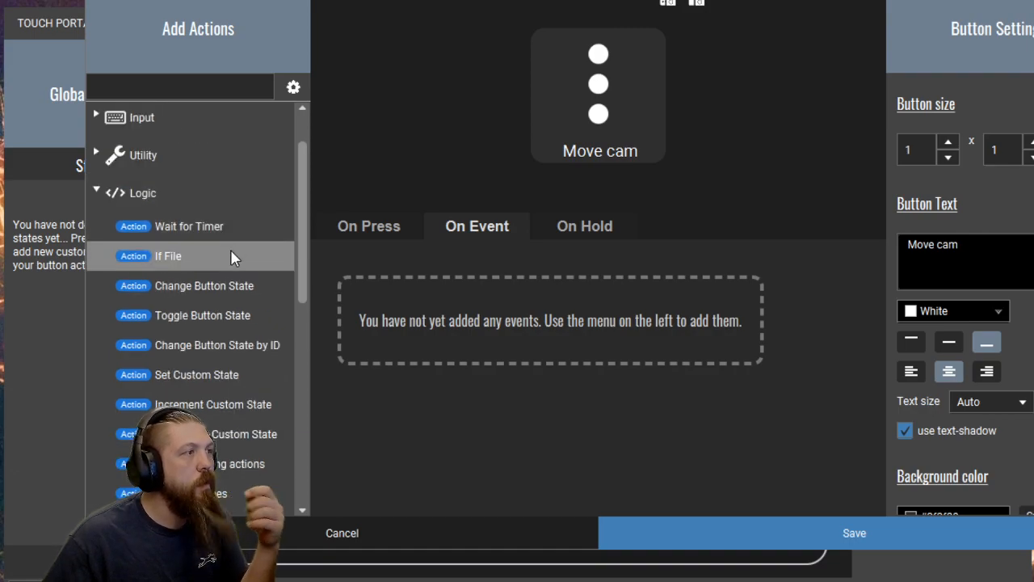
Try Toggle Button State and Change Button State once more as events of the Move cam button, and delete both
double_click(217, 319)
right_click(397, 280)
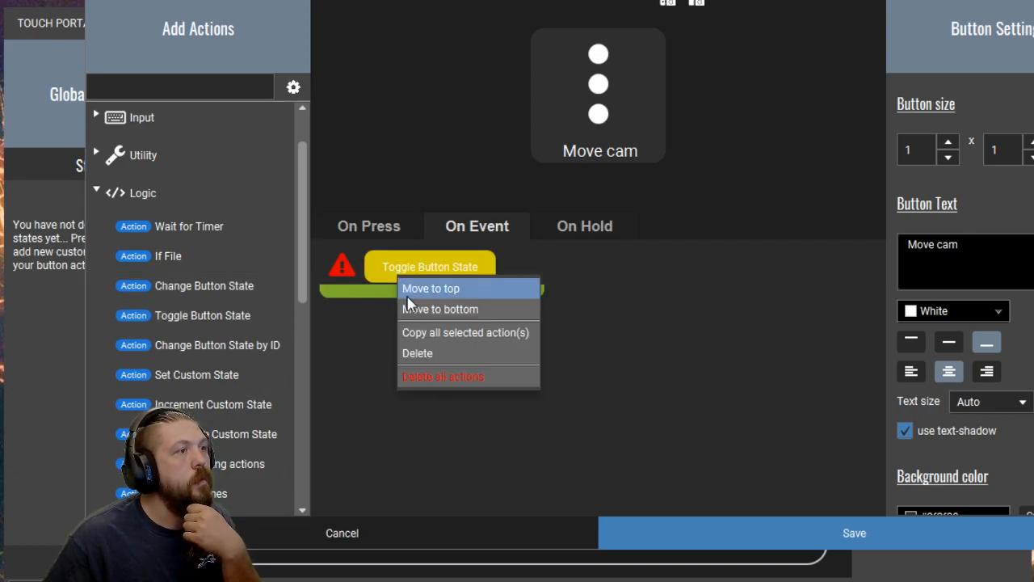
click(417, 354)
double_click(229, 291)
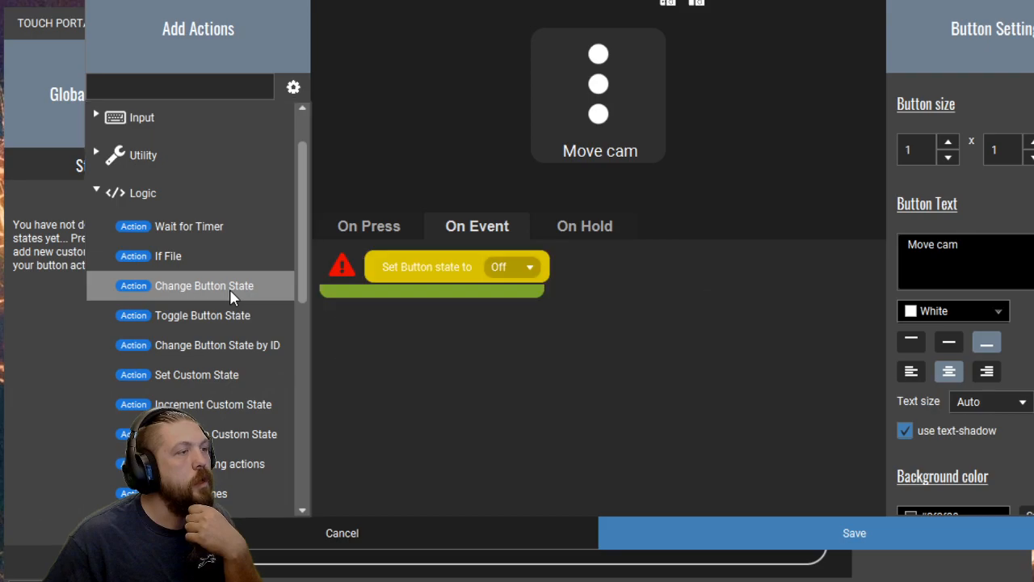
right_click(411, 278)
click(427, 353)
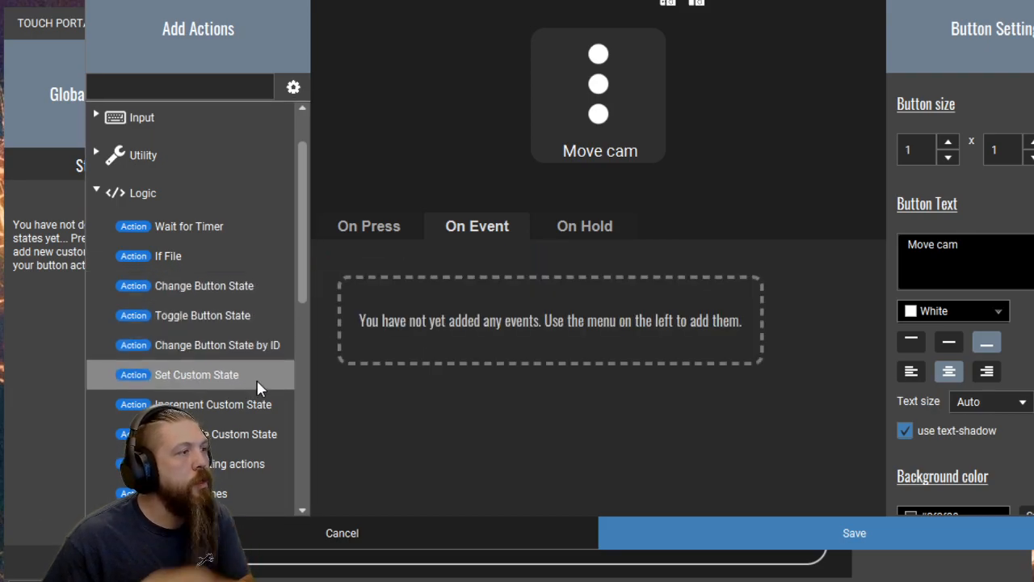
Try the If File action from the Logic category among the Move cam button's On Press actions, and delete its IF FILE block
scroll(250, 453, down, 1)
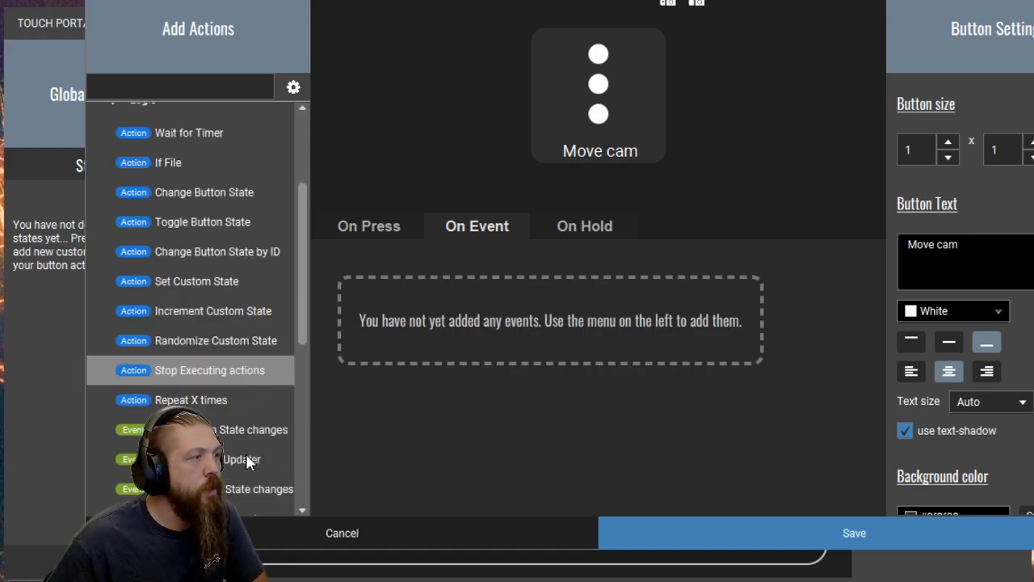
scroll(246, 462, down, 1)
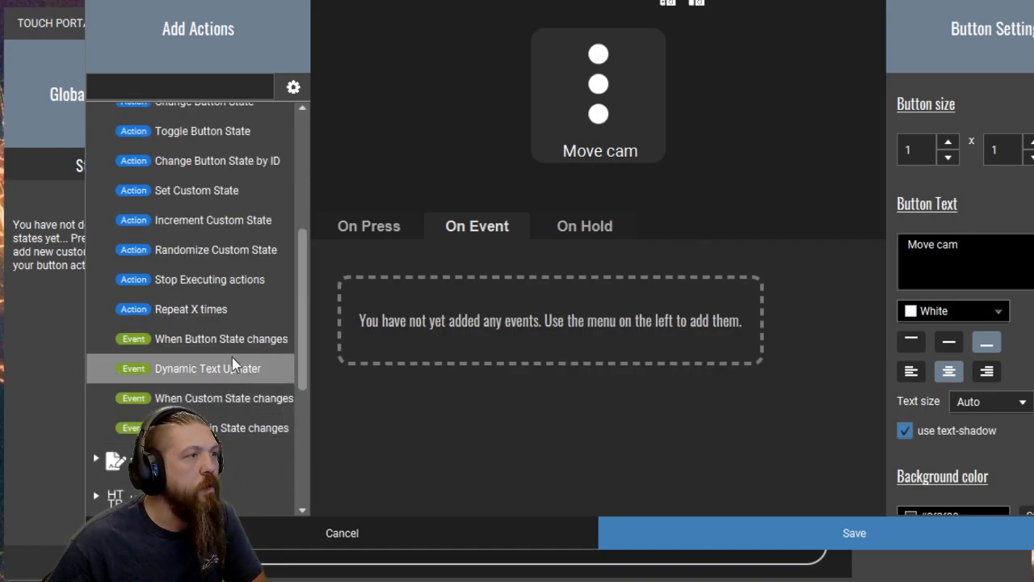
click(365, 228)
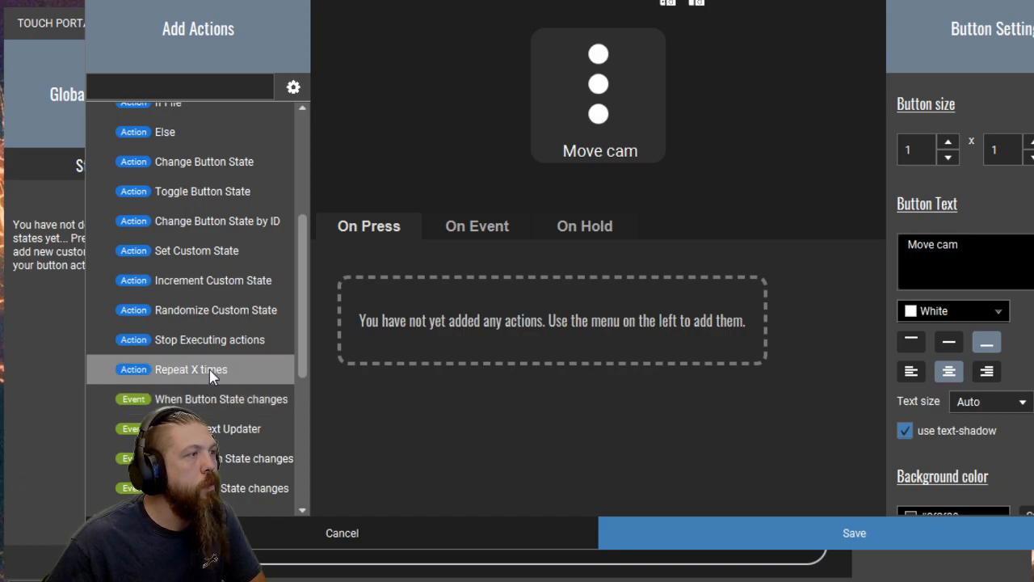
scroll(208, 377, up, 1)
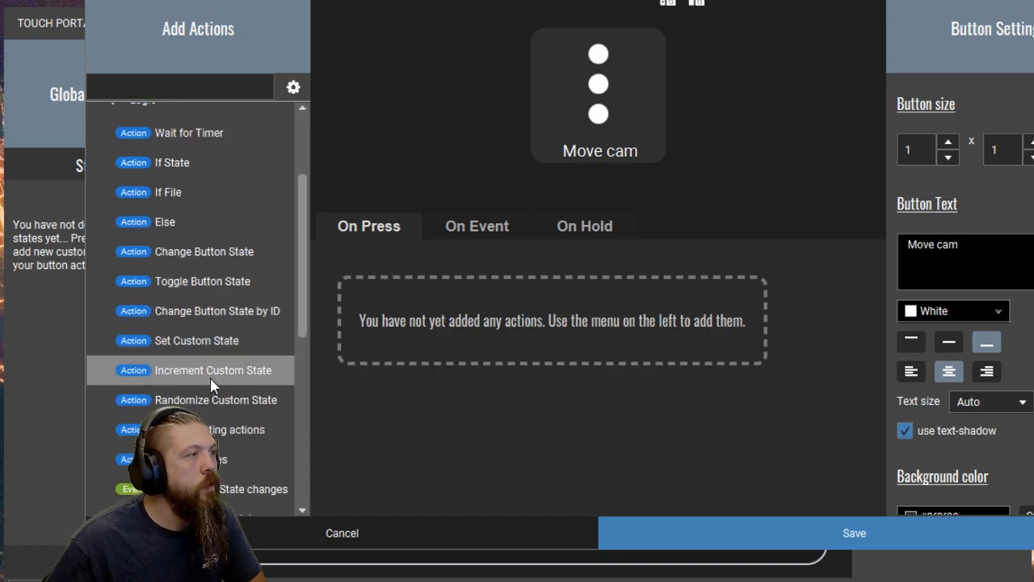
click(218, 198)
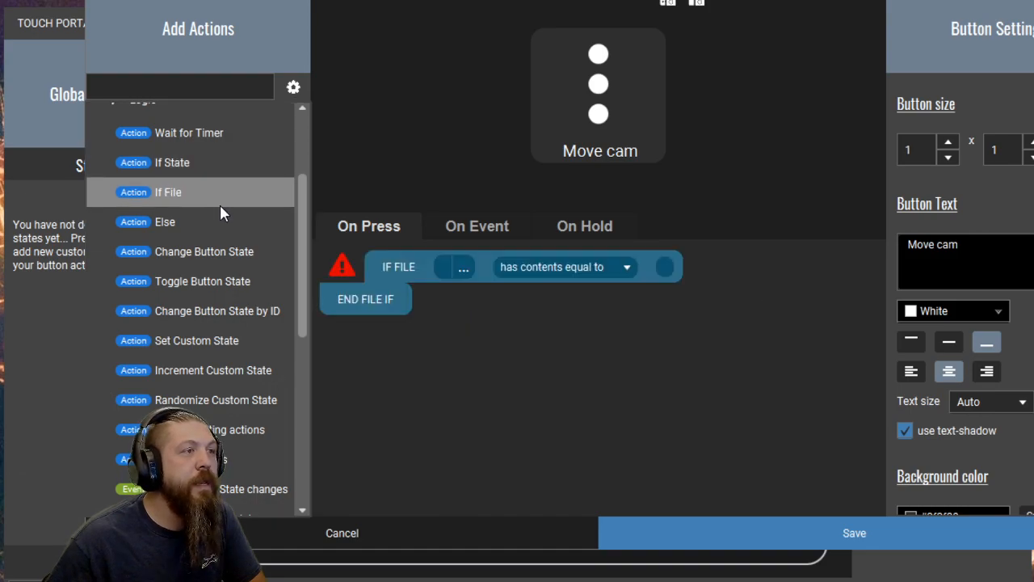
right_click(430, 269)
click(443, 349)
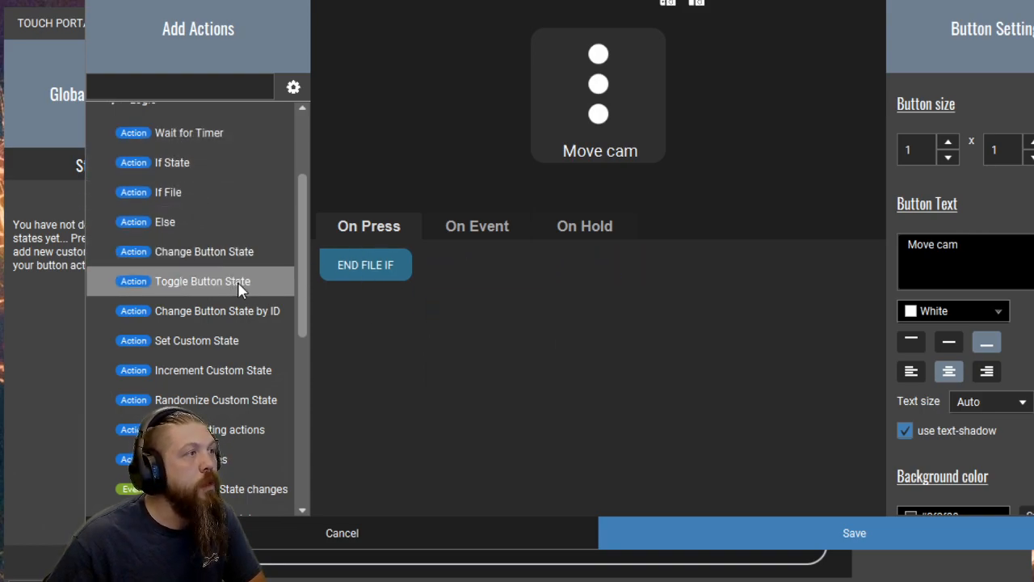
Add an If State action to the button's On Press actions and delete the leftover END FILE IF block
scroll(240, 291, up, 3)
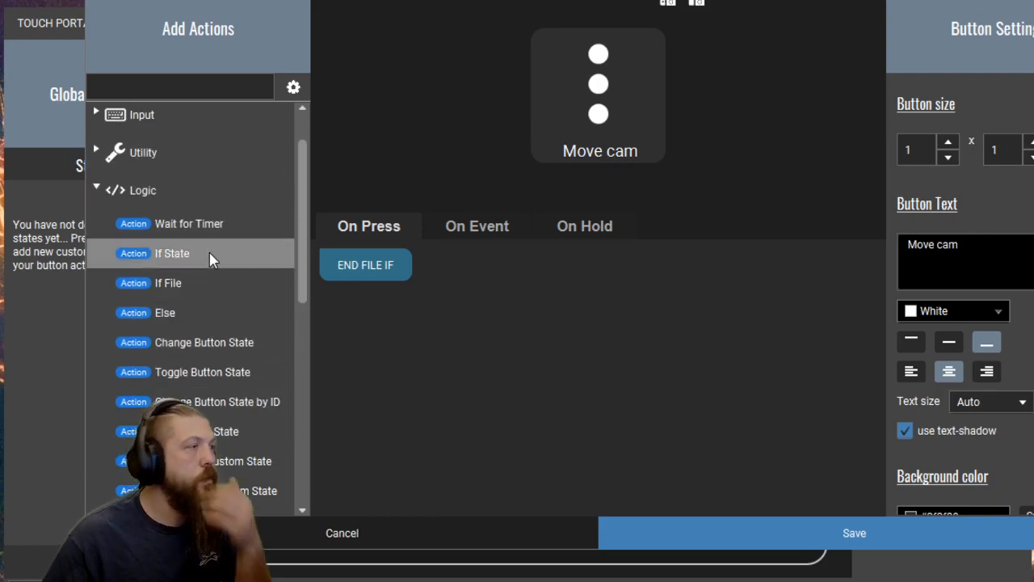
double_click(223, 269)
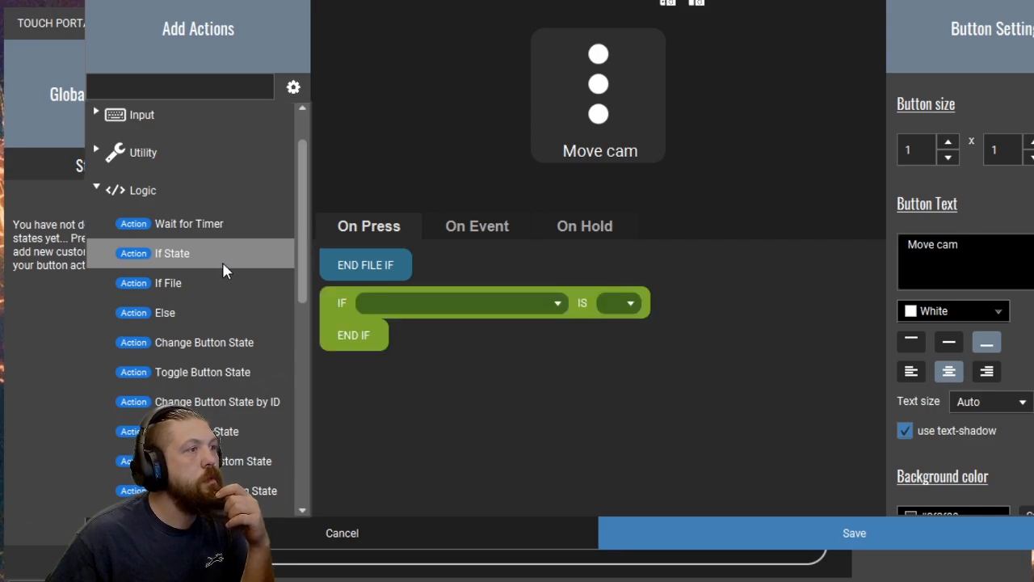
right_click(380, 267)
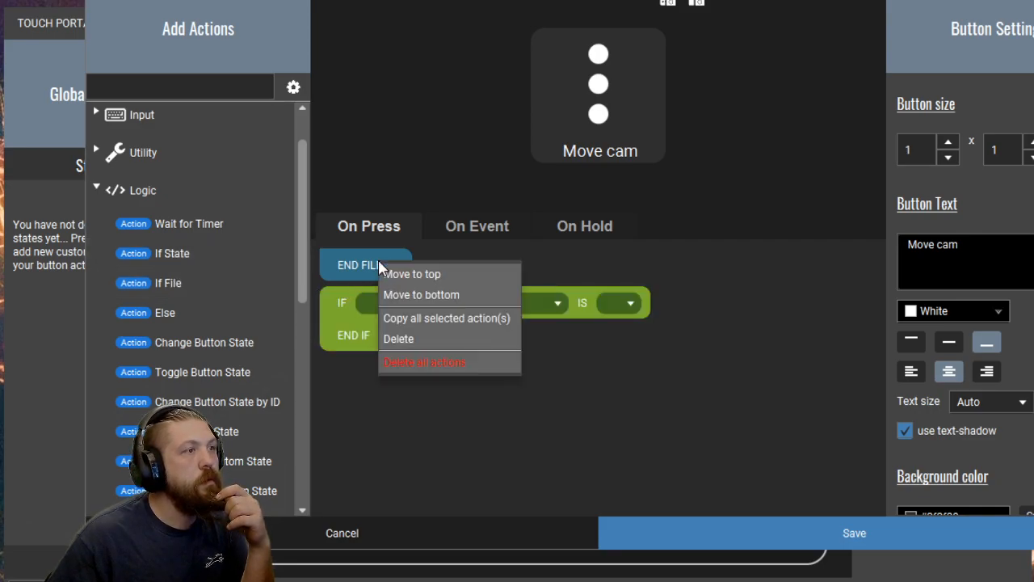
click(411, 333)
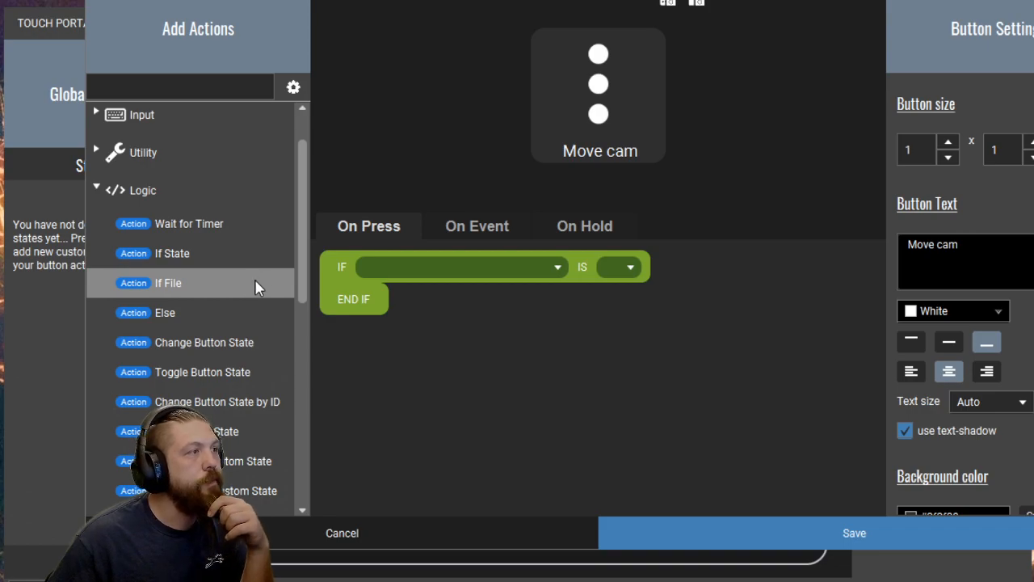
Set the IF block's condition to This button state is Off
click(557, 268)
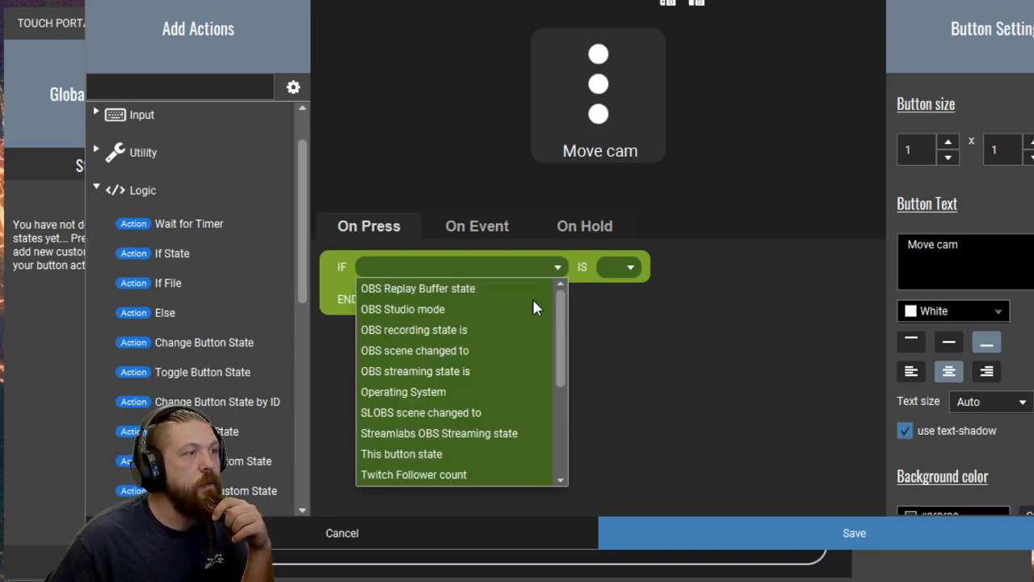
click(453, 455)
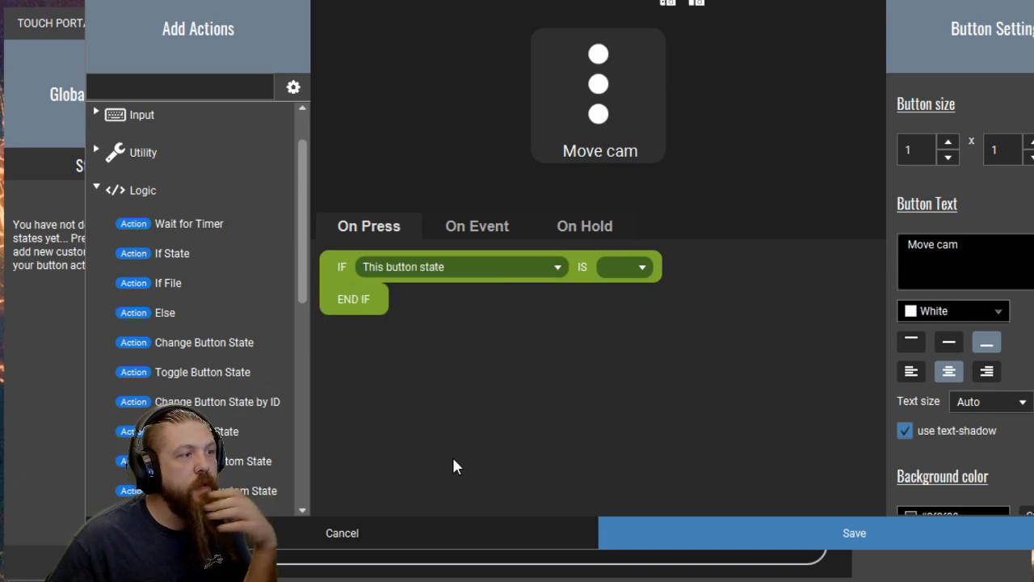
click(644, 267)
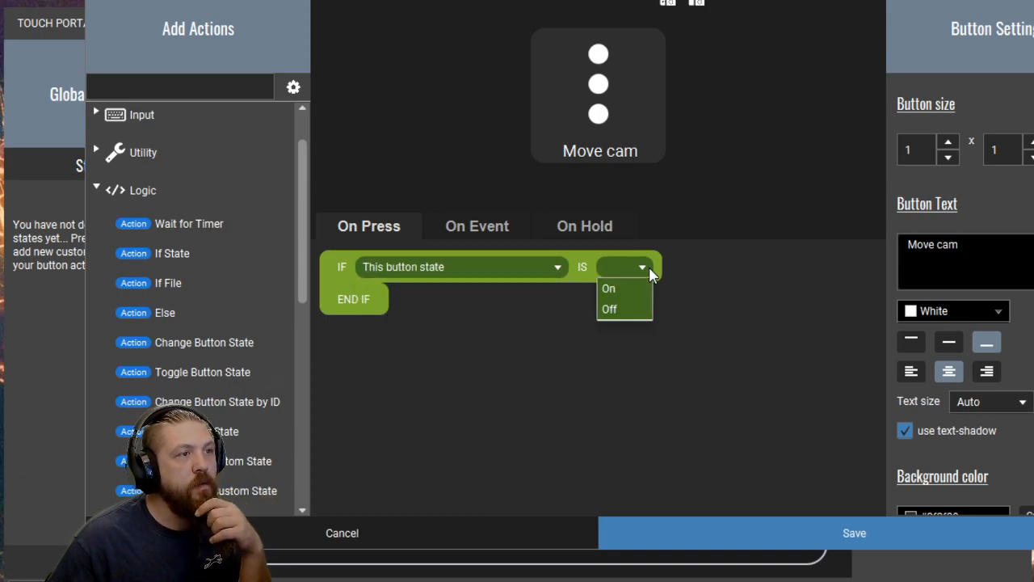
click(619, 305)
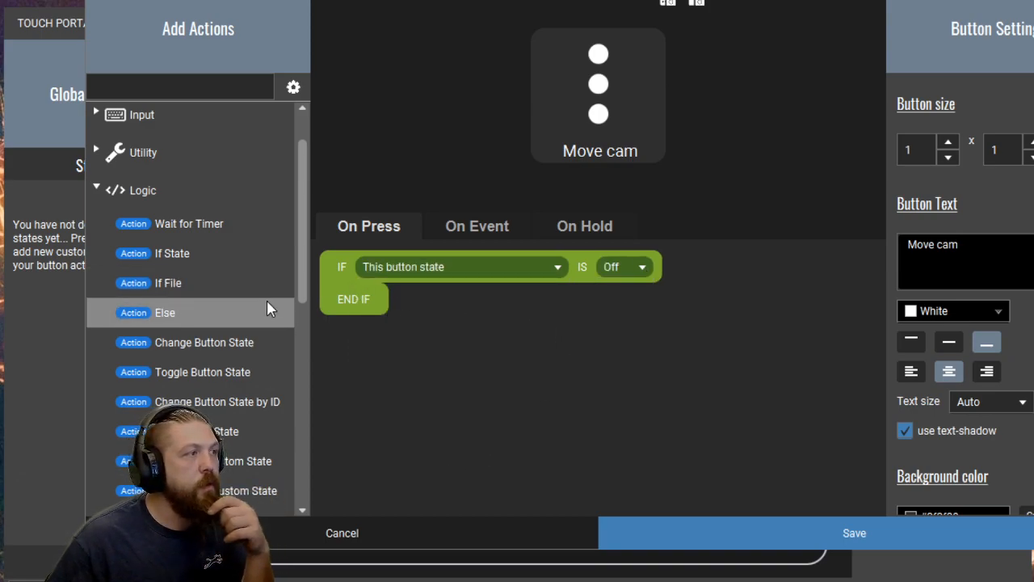
Make the IF block set the button state to On, and add an Else branch that sets it to Off
drag(250, 342, 437, 317)
click(504, 304)
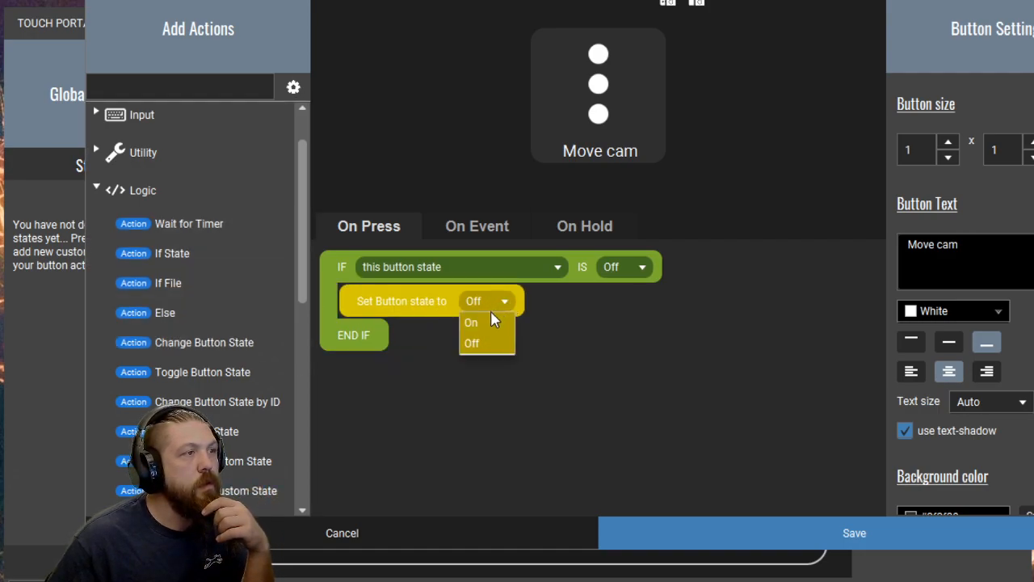
click(476, 323)
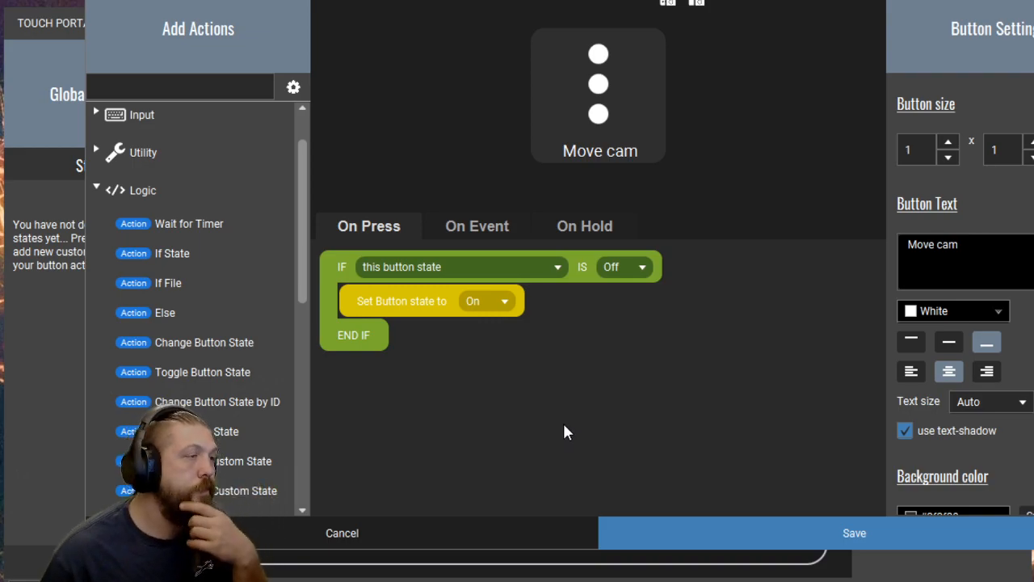
drag(236, 312, 406, 340)
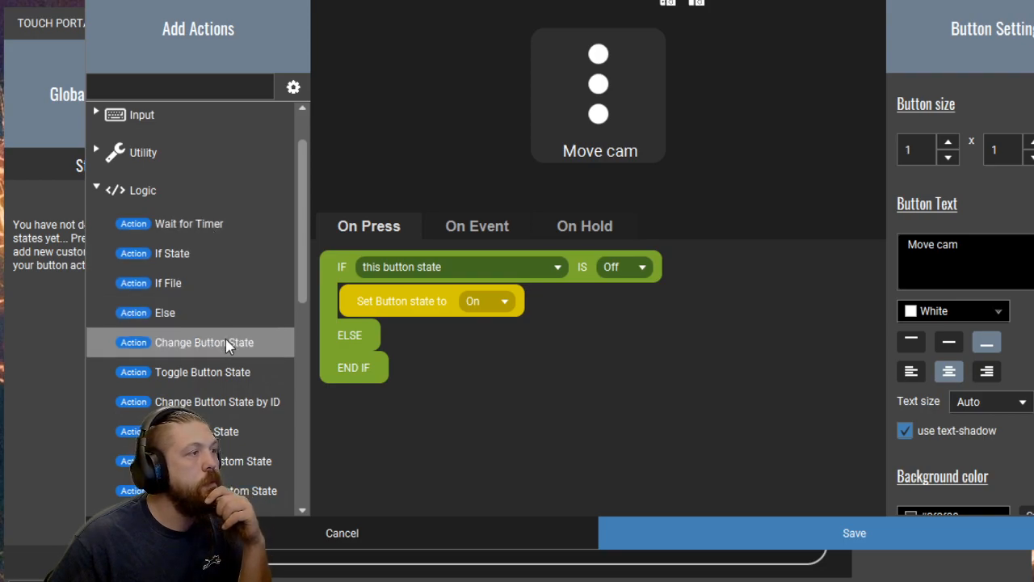
drag(225, 340, 459, 372)
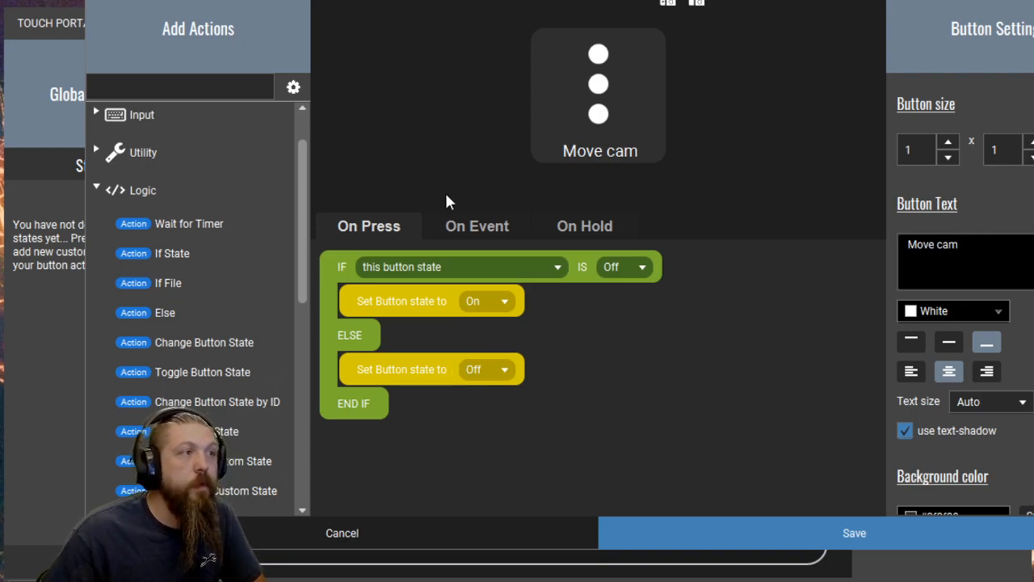
Add a When Button State changes event to the Move cam button's On Event actions and set its state to On
click(476, 224)
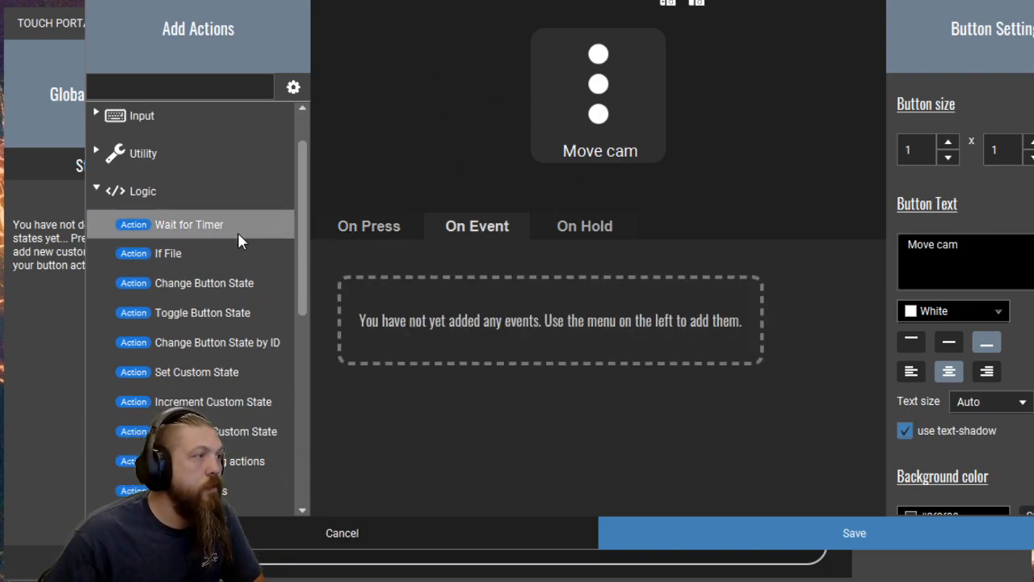
click(99, 190)
scroll(143, 198, down, 1)
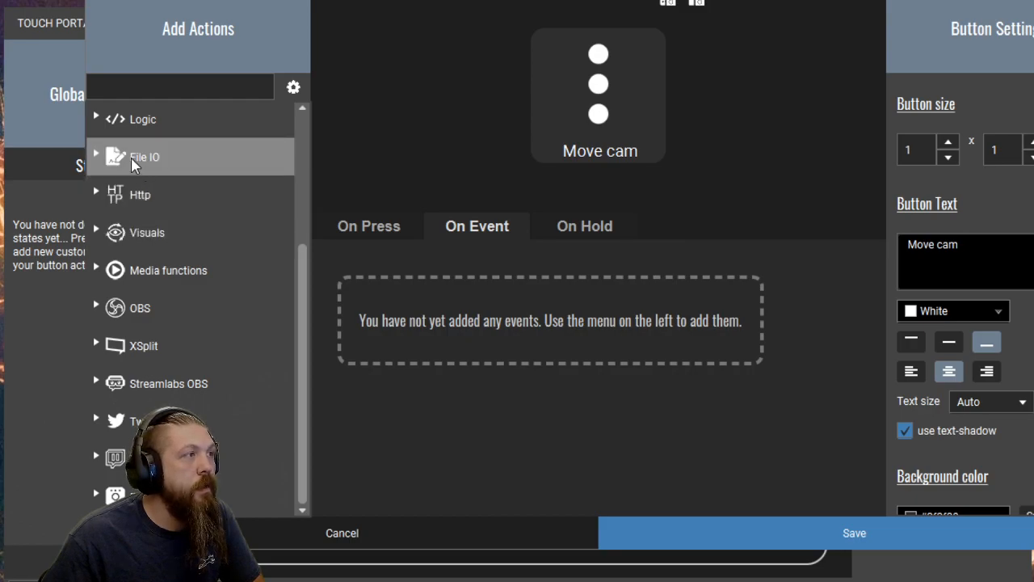
click(101, 120)
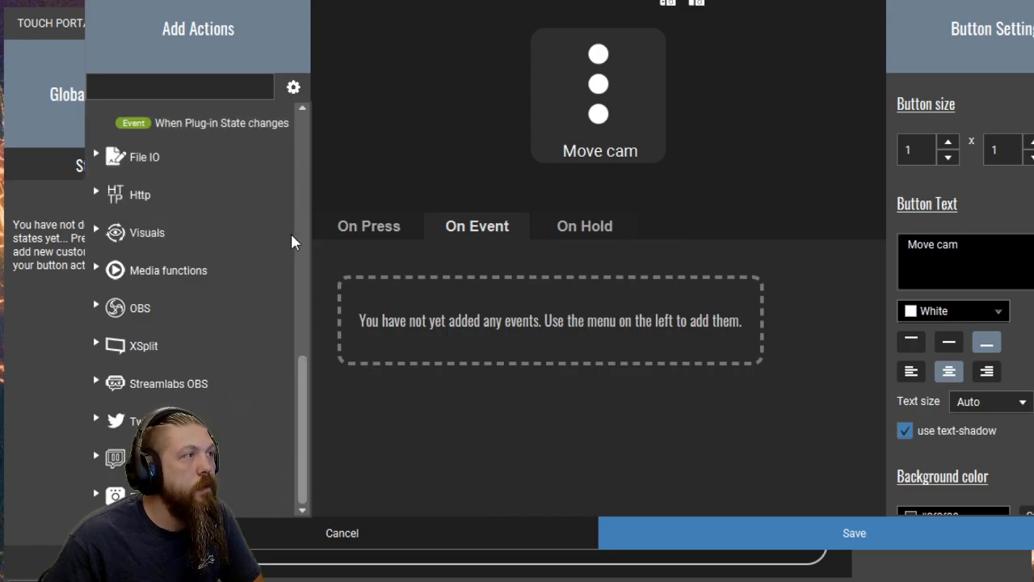
scroll(294, 238, up, 5)
scroll(237, 444, up, 1)
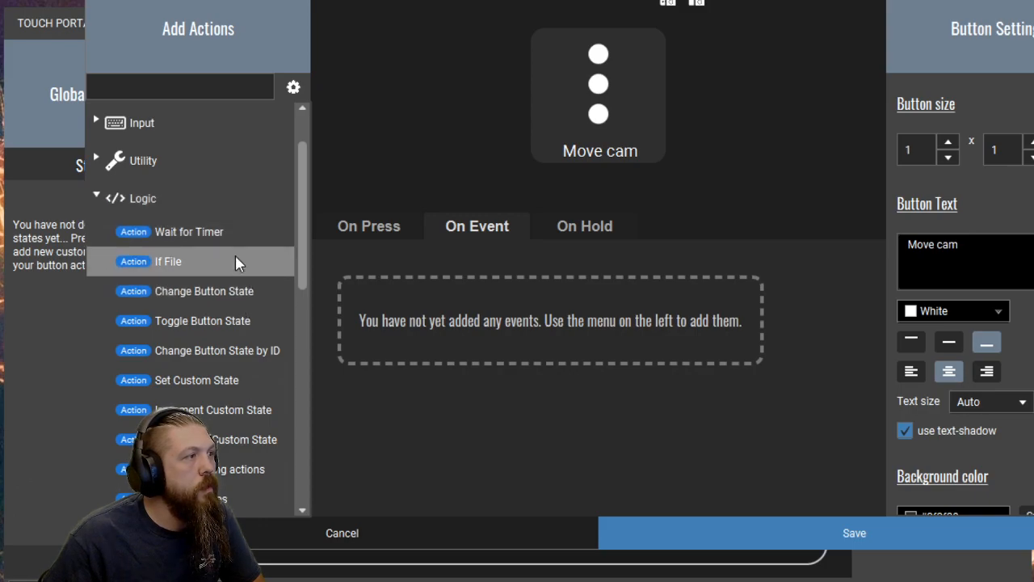
scroll(238, 409, down, 2)
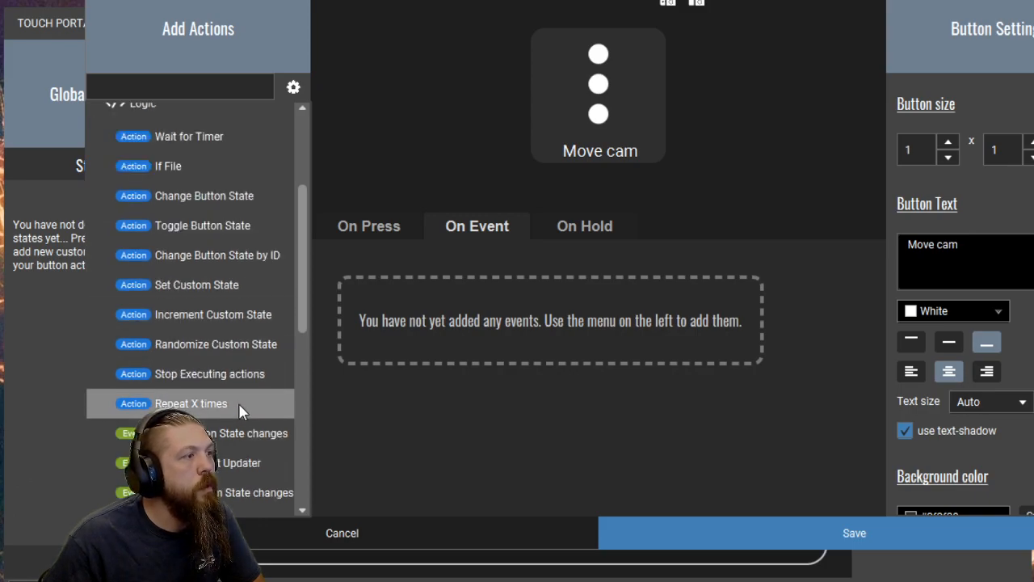
click(227, 445)
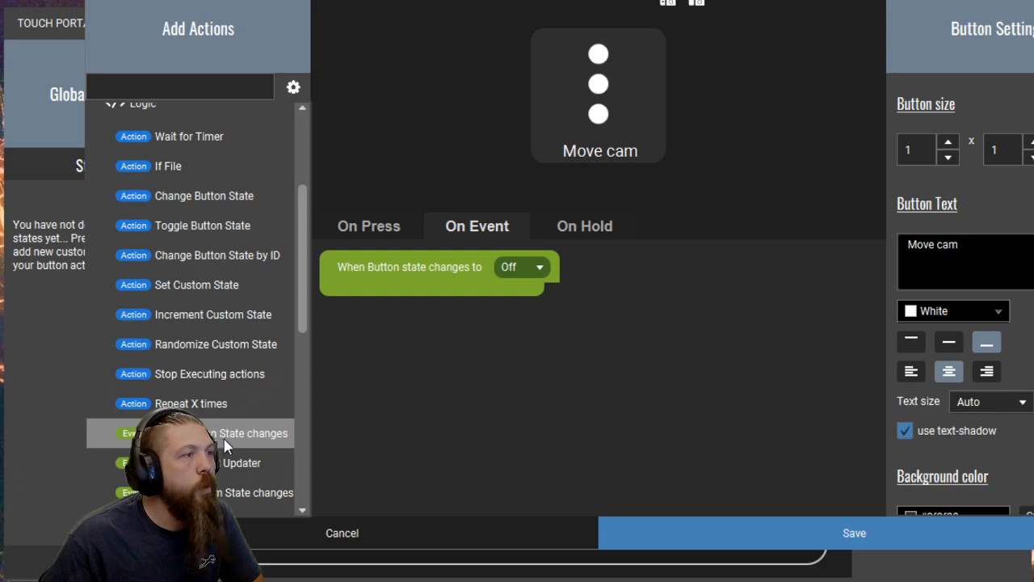
click(534, 269)
click(527, 307)
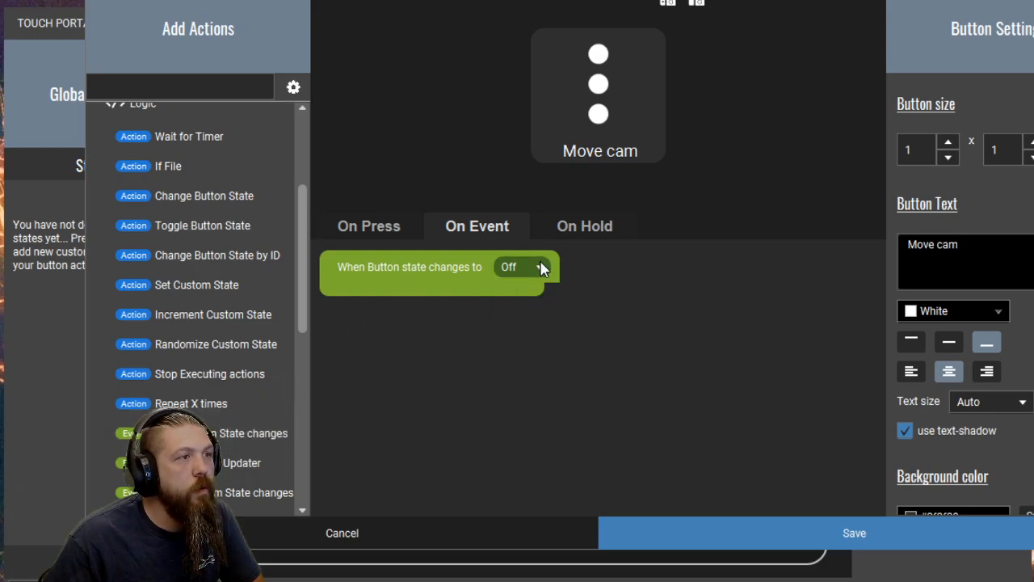
click(540, 269)
click(501, 286)
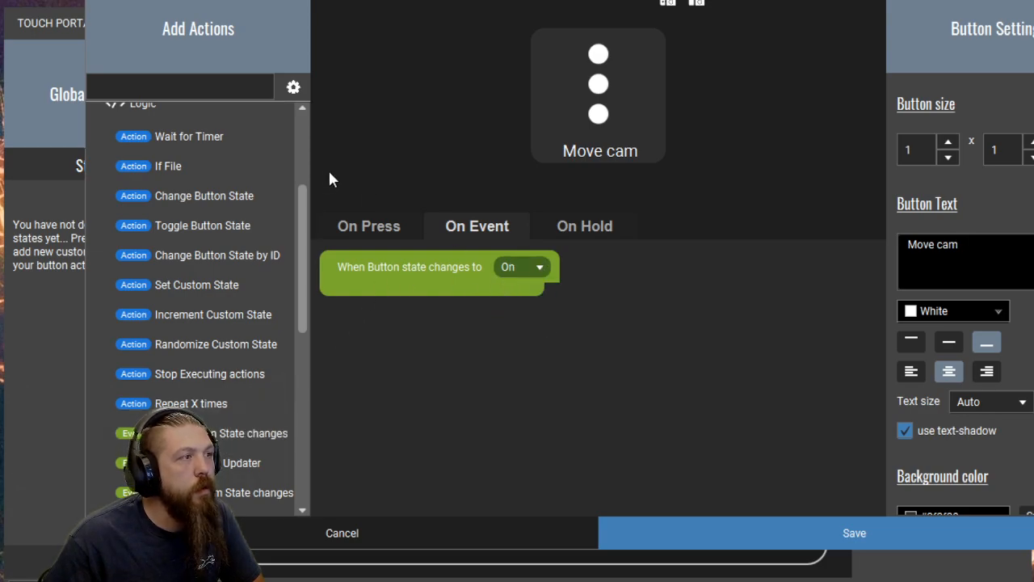
Add a Change Button Visuals action to the On state event that changes the icon to the calculator from the Flat White Icon pack
scroll(121, 323, up, 2)
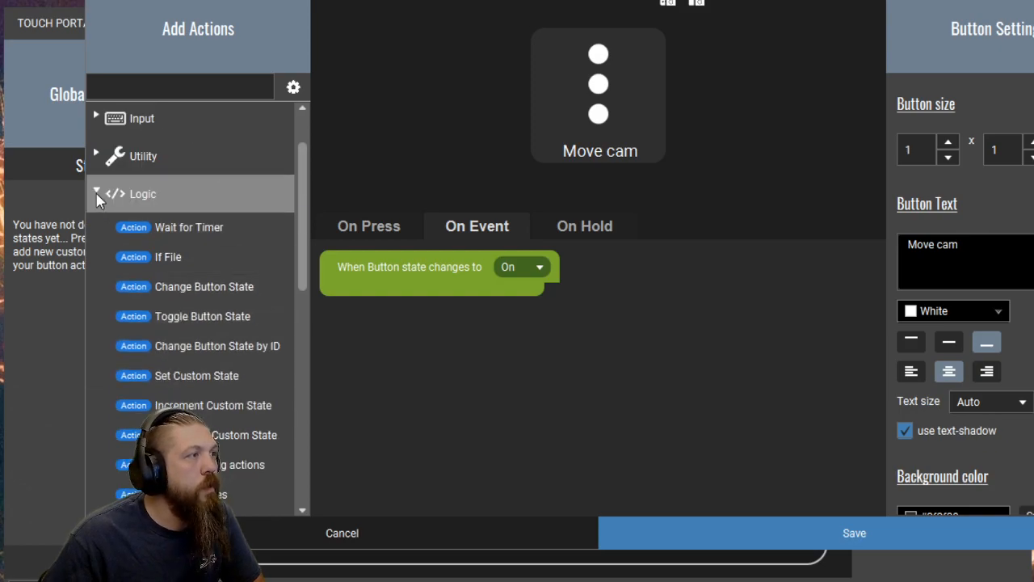
click(97, 196)
click(107, 232)
scroll(136, 211, down, 2)
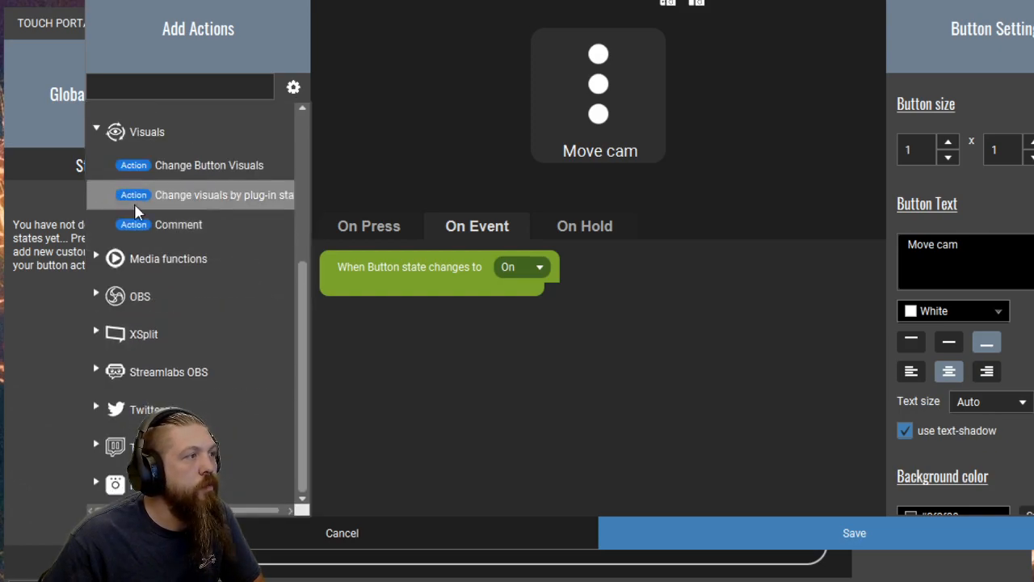
scroll(235, 396, up, 2)
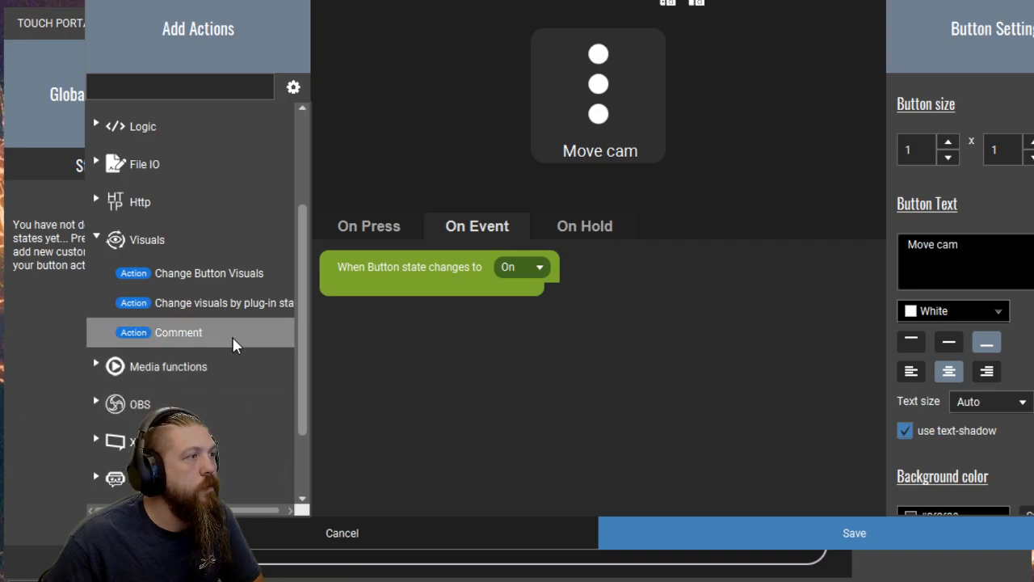
double_click(226, 279)
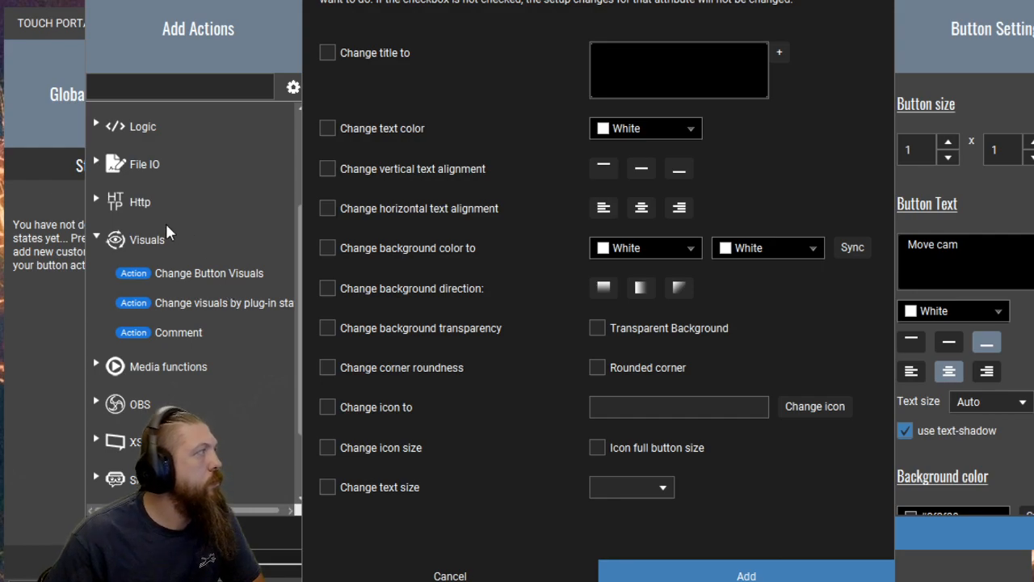
click(328, 408)
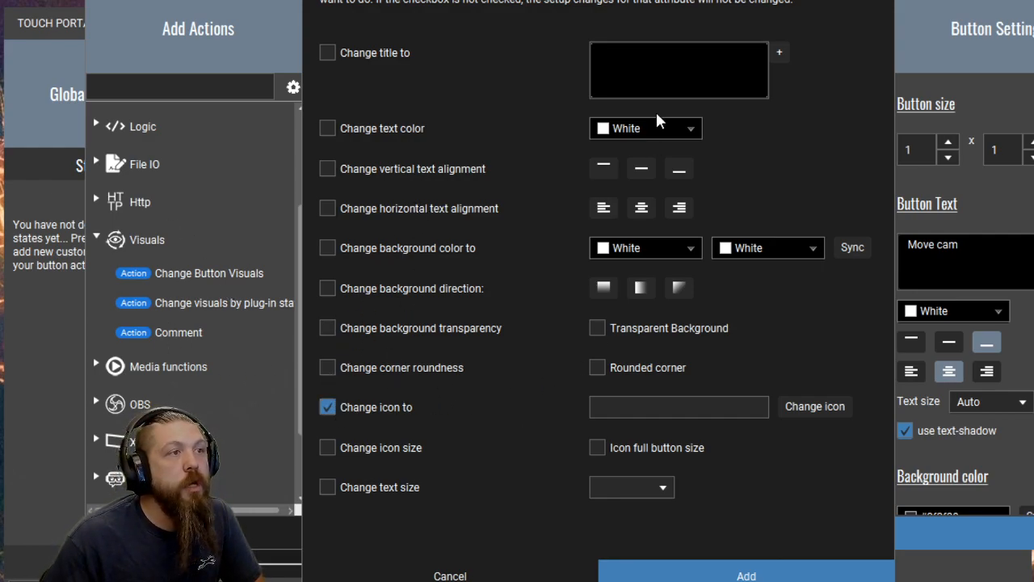
click(818, 407)
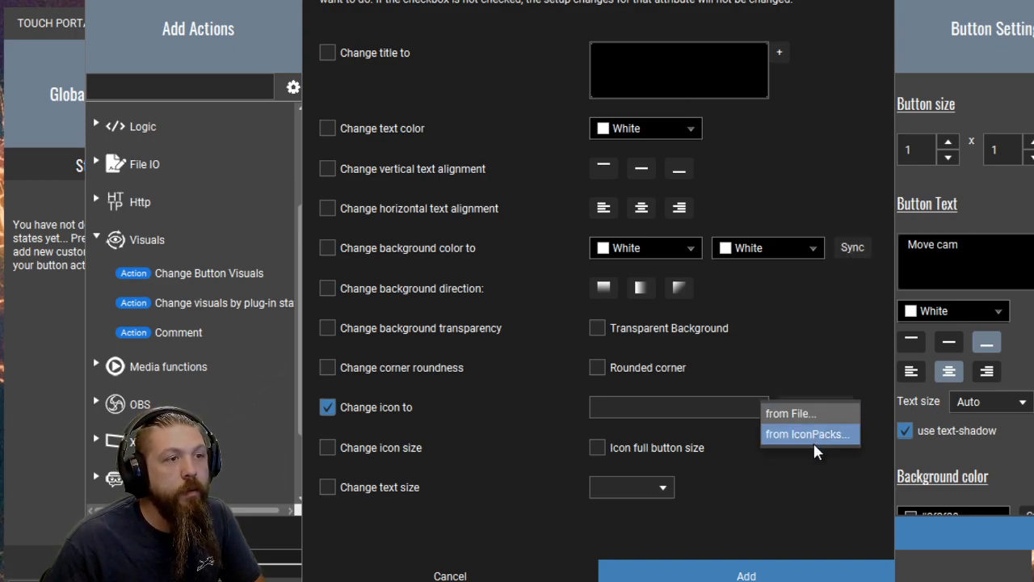
click(813, 437)
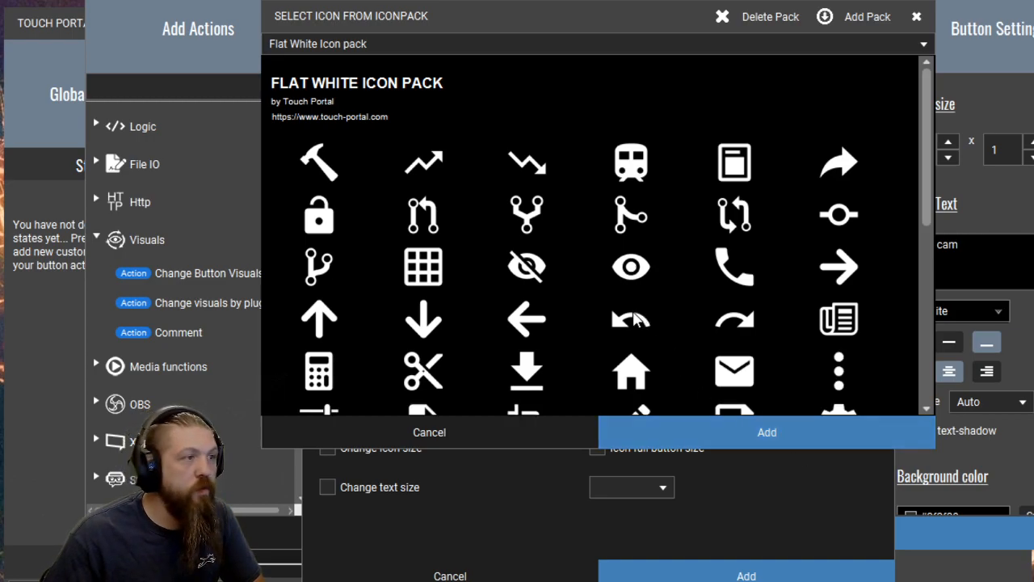
click(319, 368)
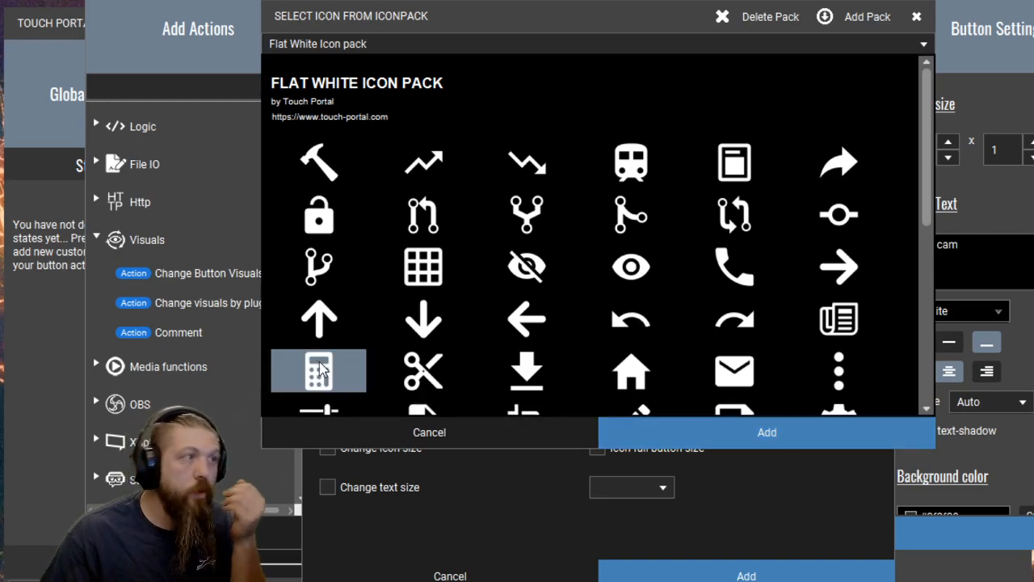
click(723, 434)
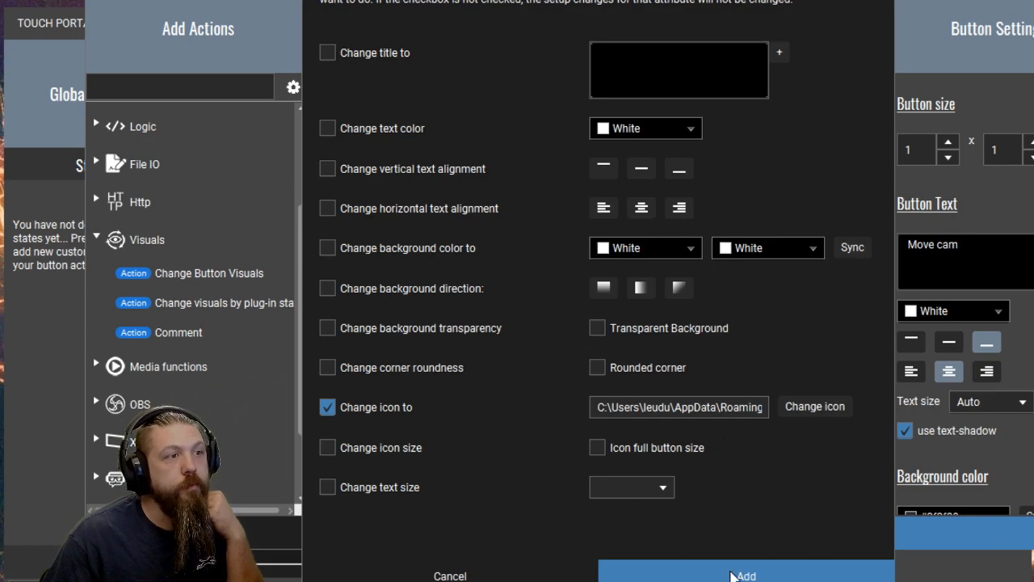
click(746, 574)
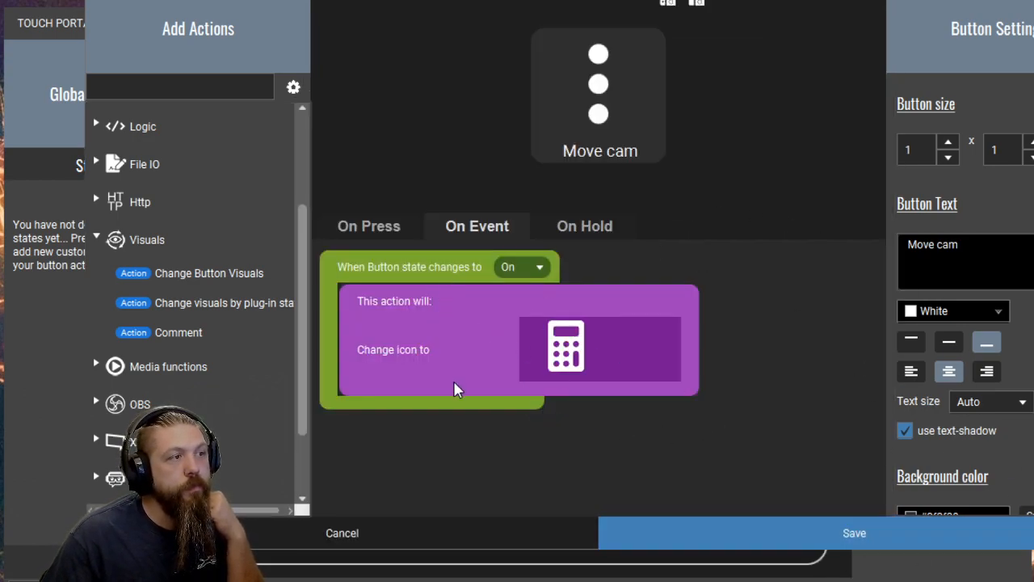
Add a Virtual Key Press action for Ctrl + Shift + 8 below the icon change in the On state event
click(96, 234)
scroll(166, 348, up, 3)
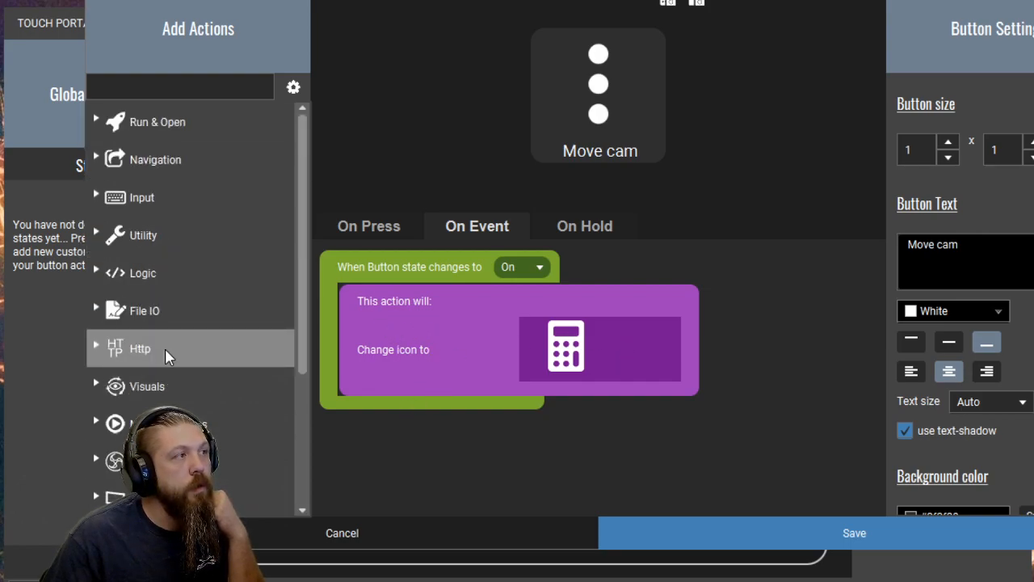
click(98, 199)
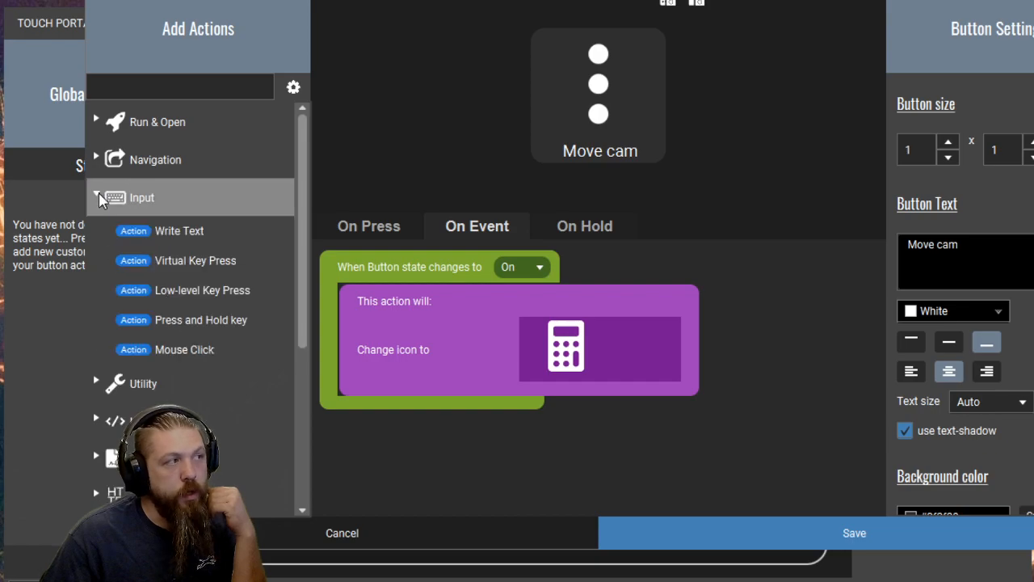
double_click(191, 268)
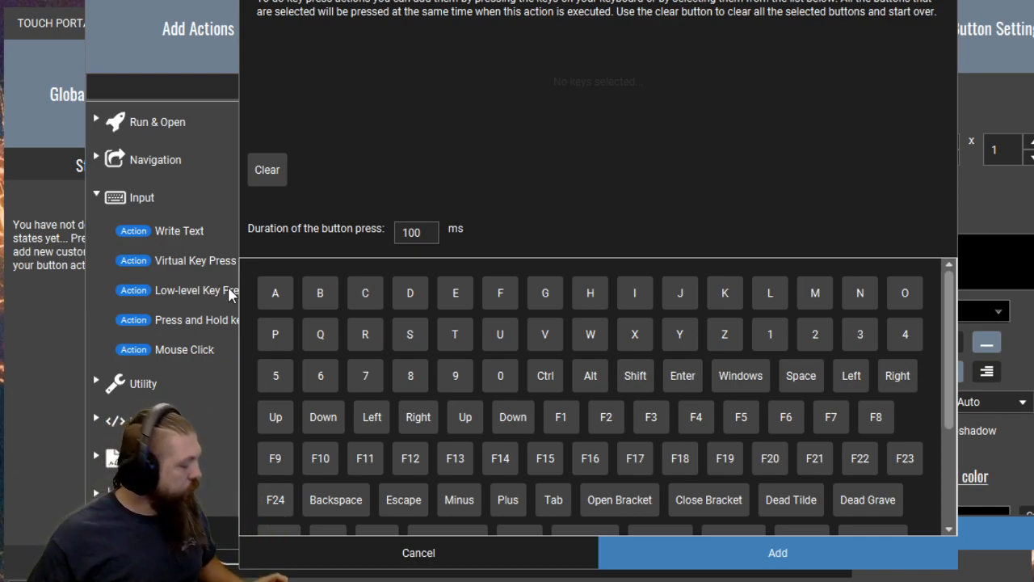
key(ctrl)
key(shift)
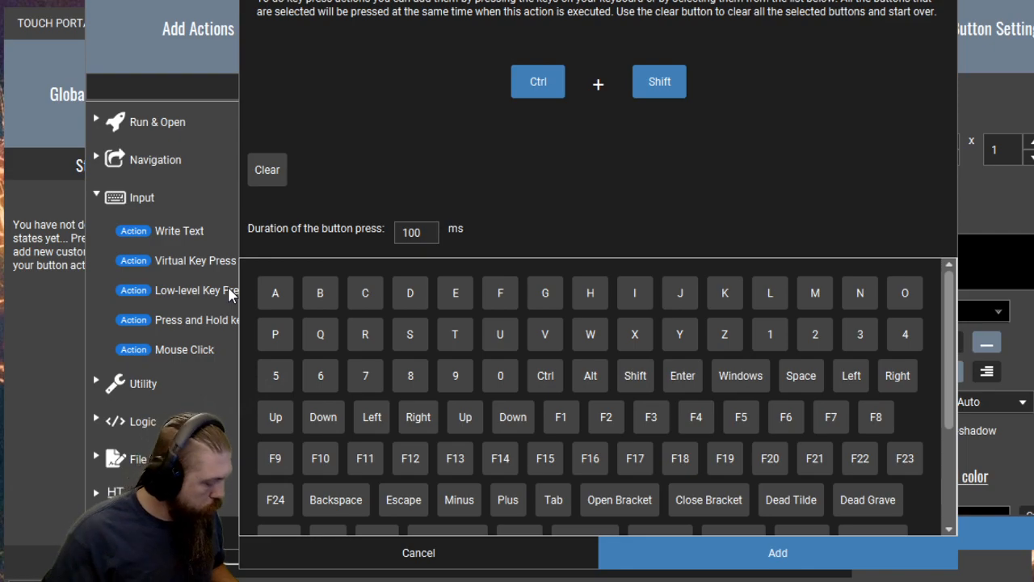
key(8)
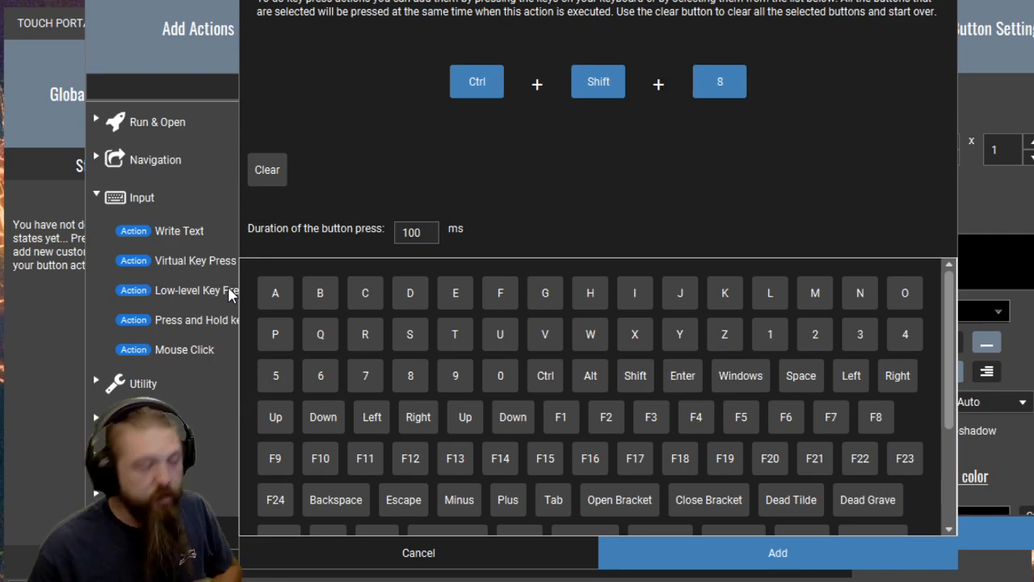
click(777, 554)
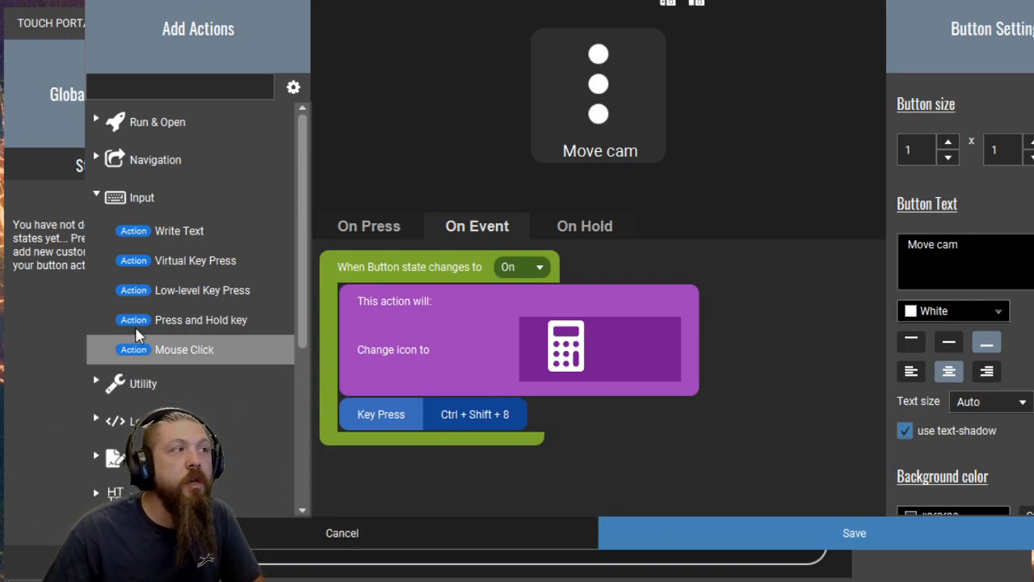
Add a second When Button State changes event for the Off state below the On state event
click(96, 202)
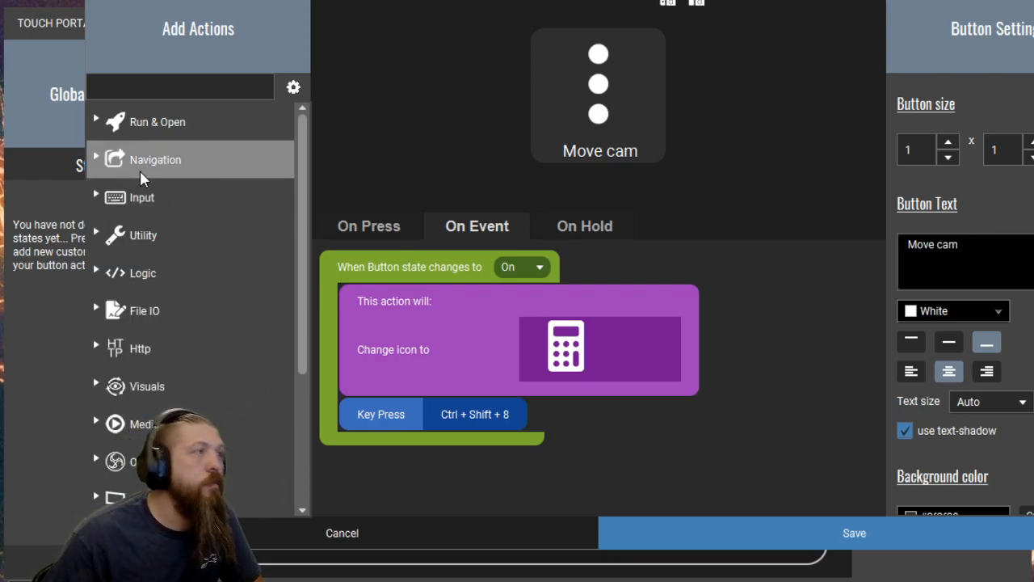
click(98, 236)
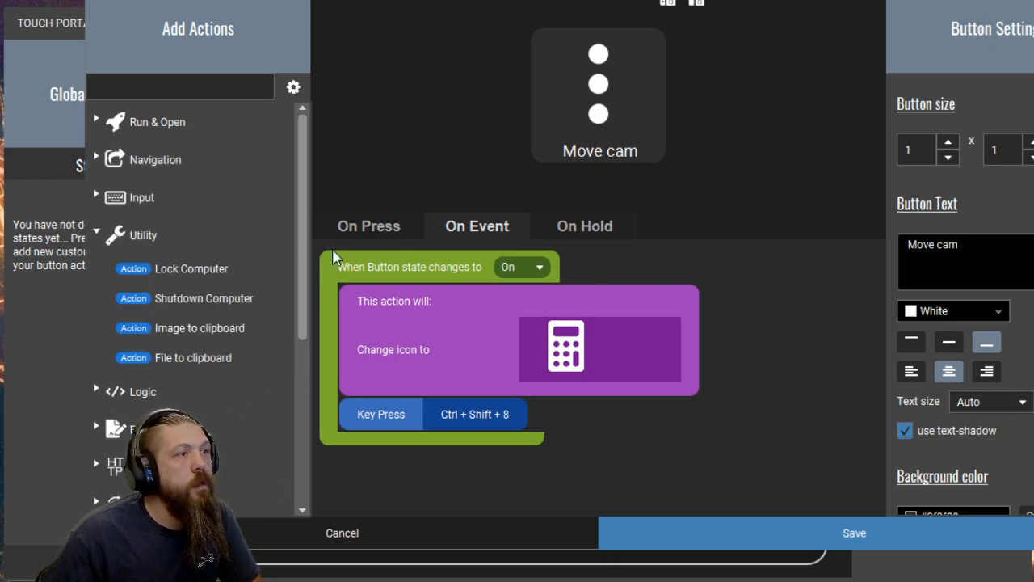
click(106, 236)
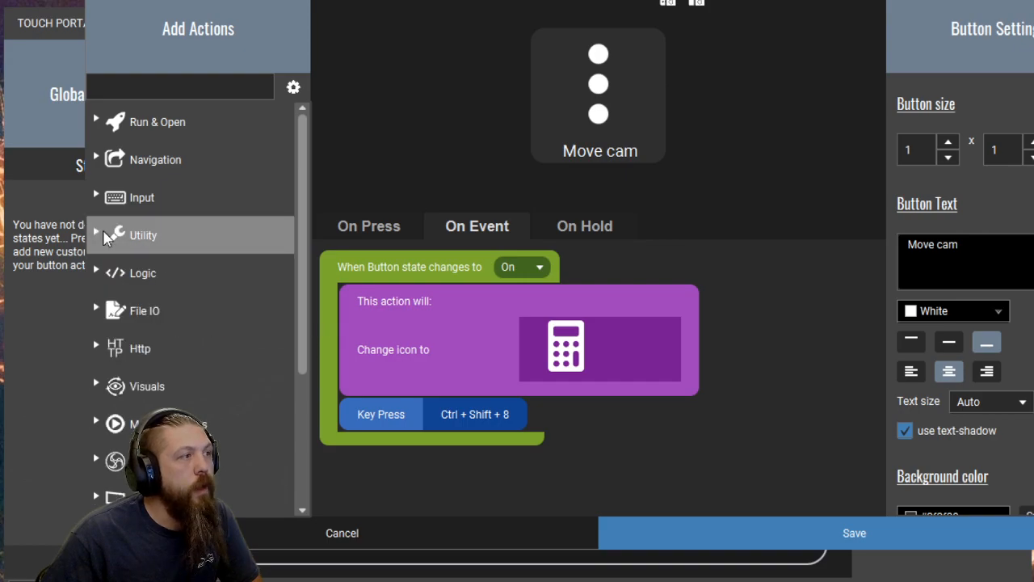
click(97, 275)
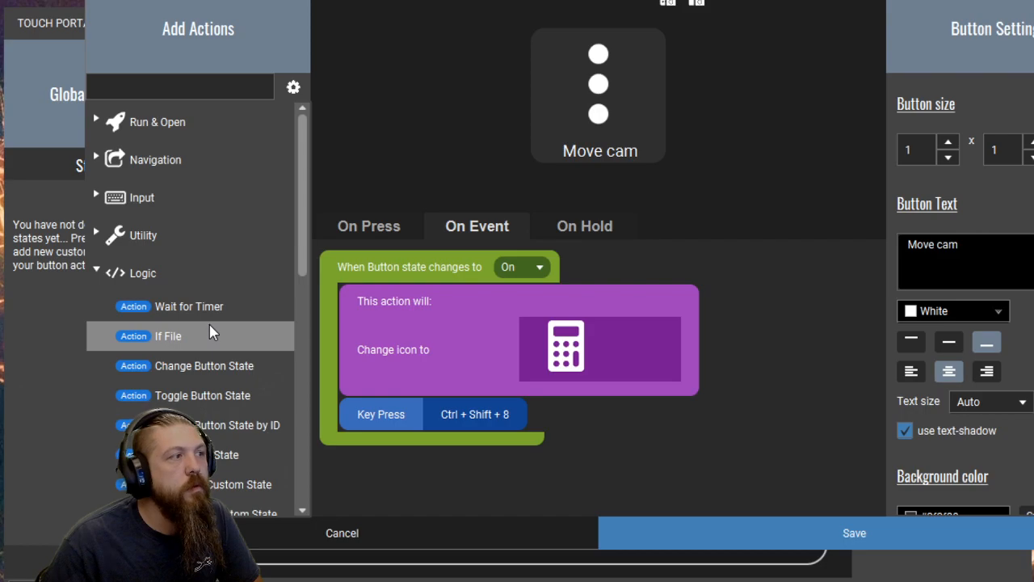
scroll(230, 400, down, 6)
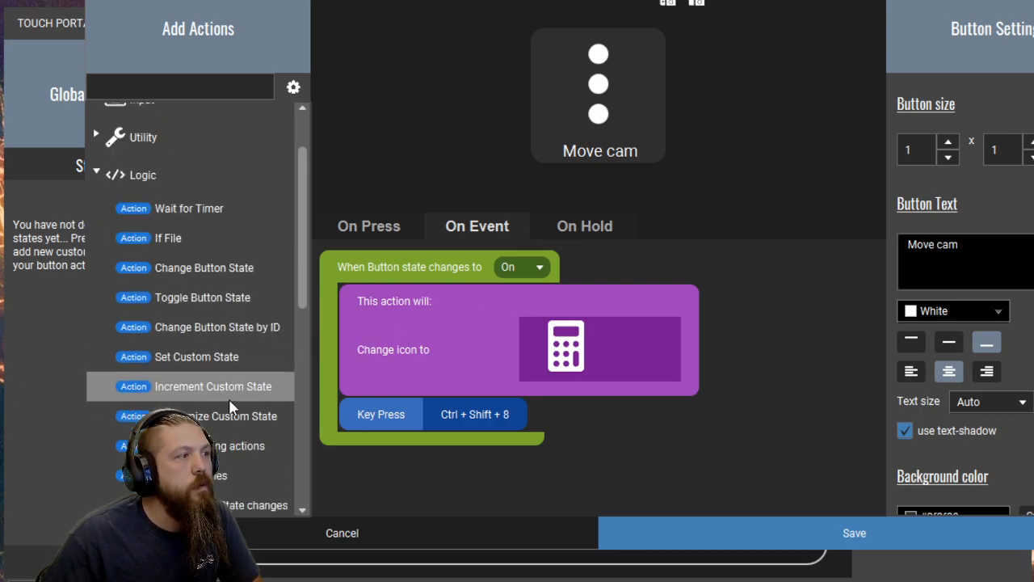
scroll(230, 398, up, 2)
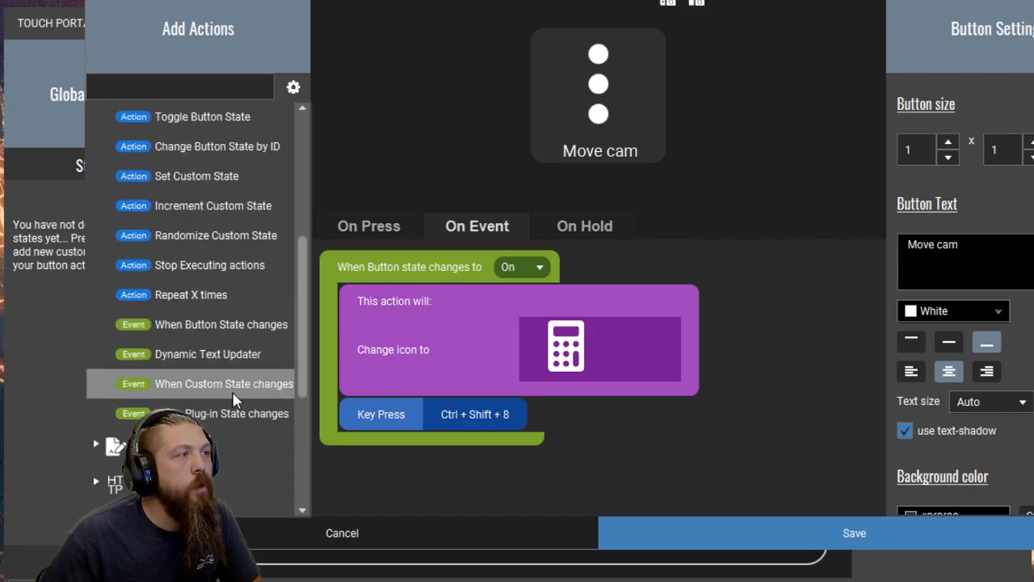
double_click(194, 324)
scroll(538, 477, down, 2)
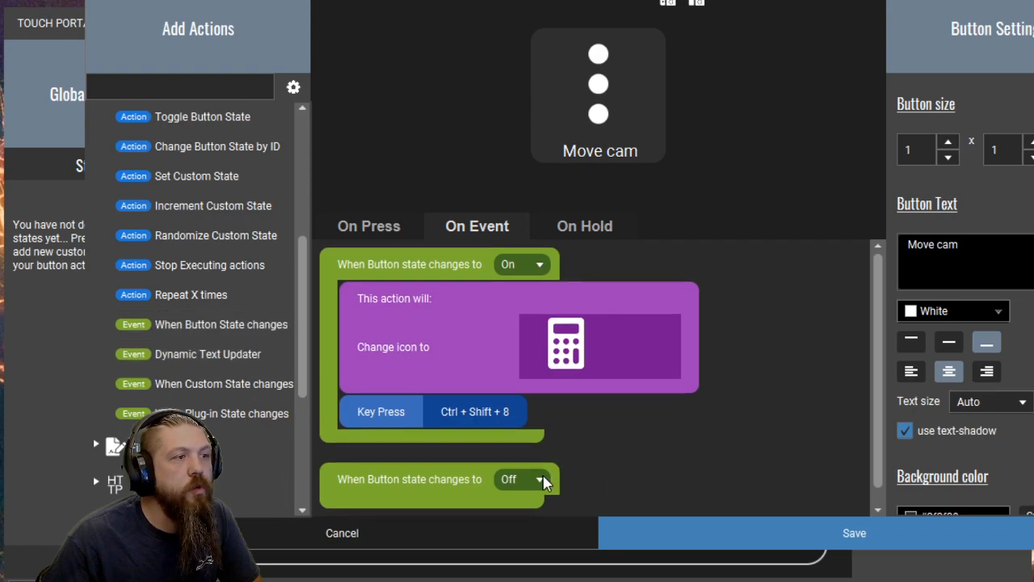
scroll(676, 495, down, 2)
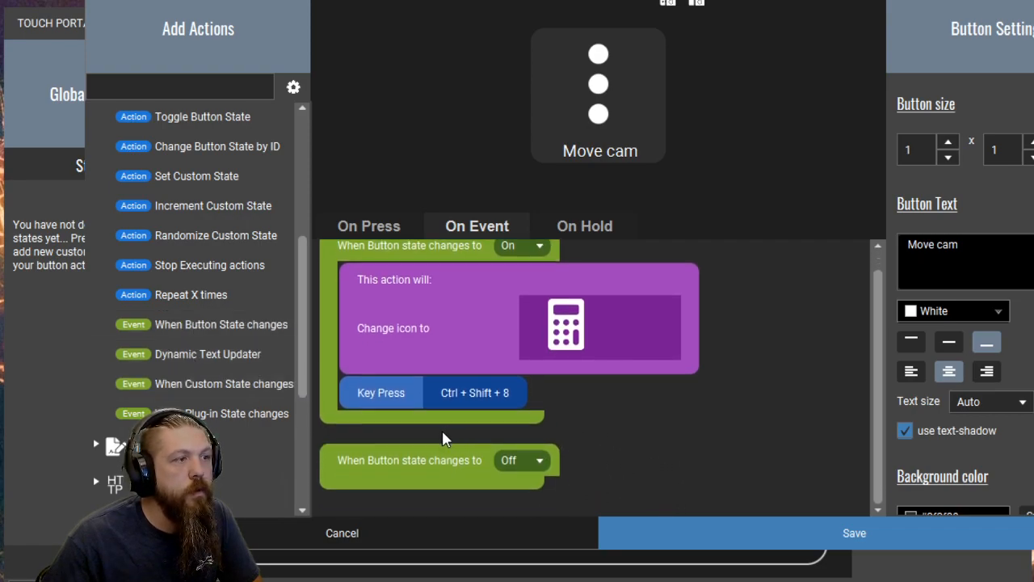
Add a Change Button Visuals action to the Off state event that changes the icon to the Flat White Icon pack's left-curving undo arrow
scroll(161, 339, up, 6)
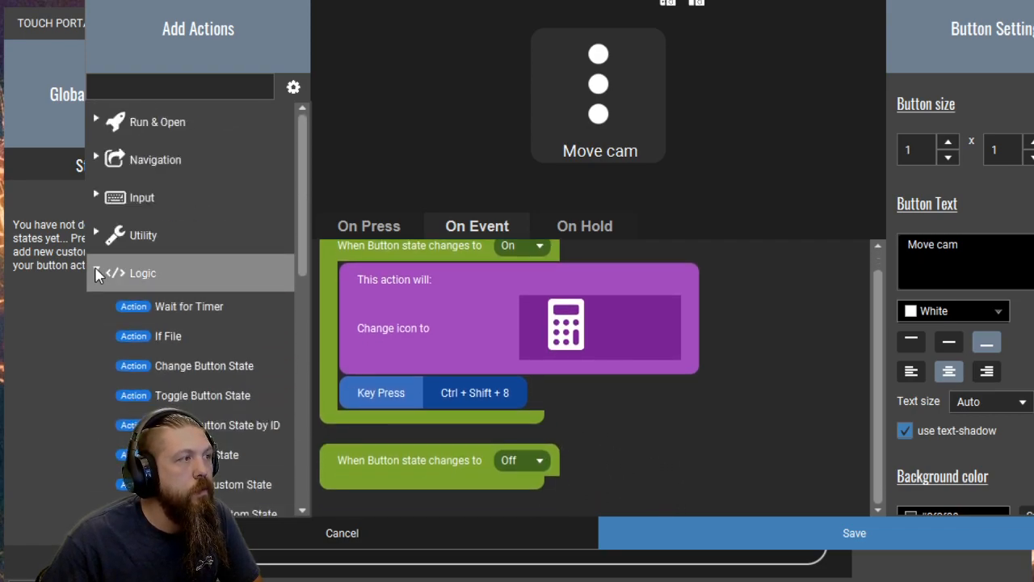
click(95, 275)
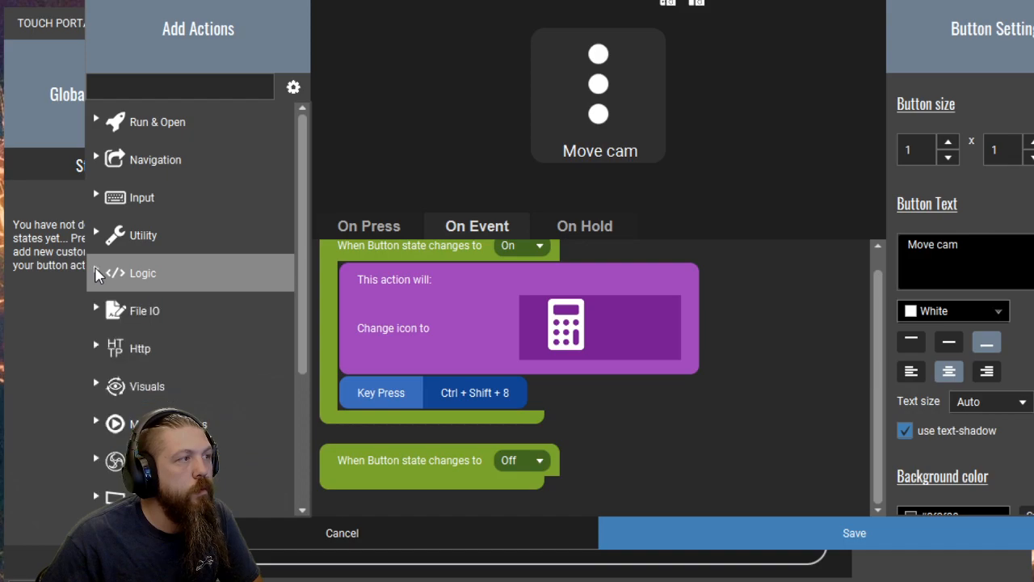
click(96, 387)
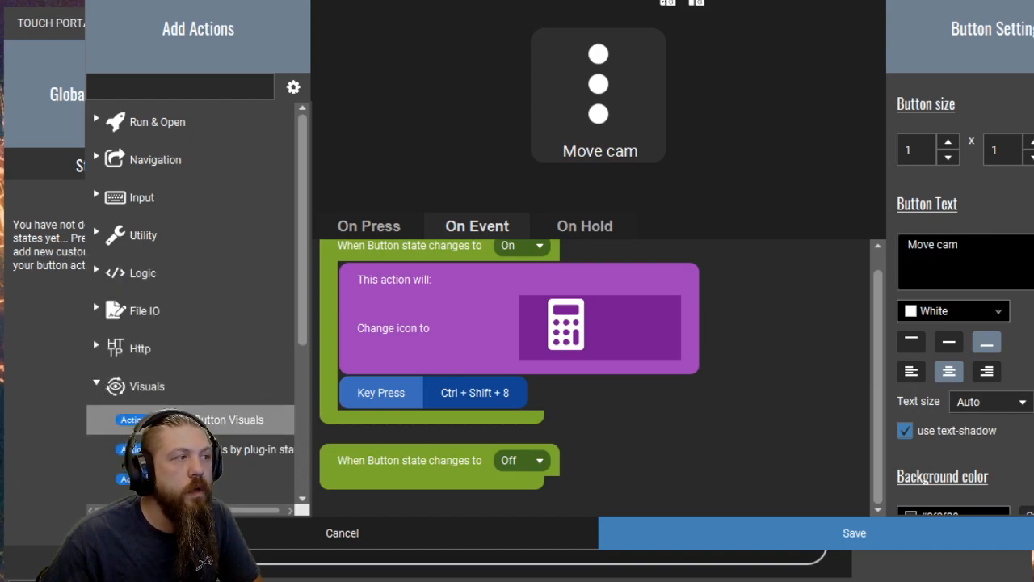
click(192, 421)
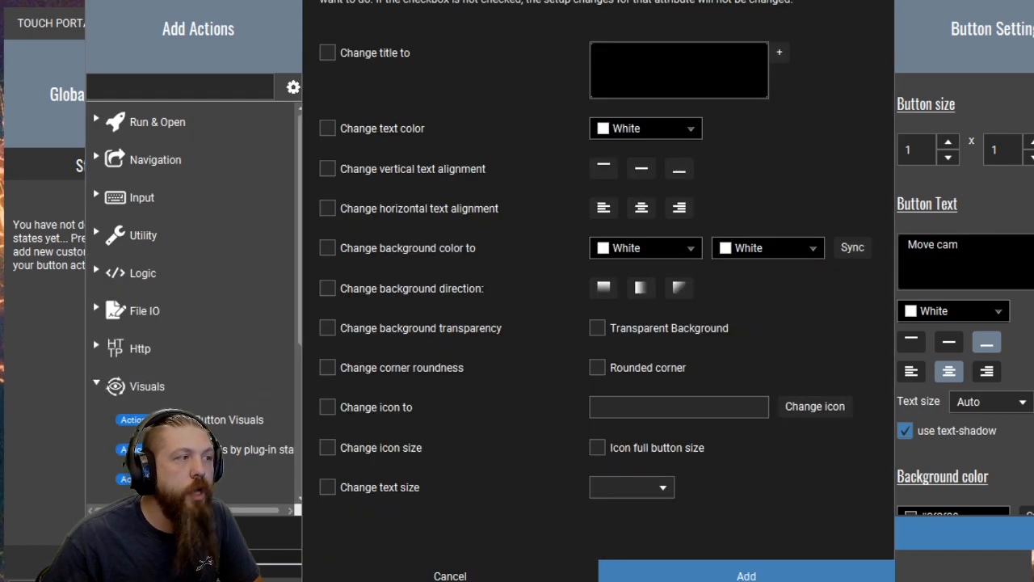
click(328, 410)
click(817, 412)
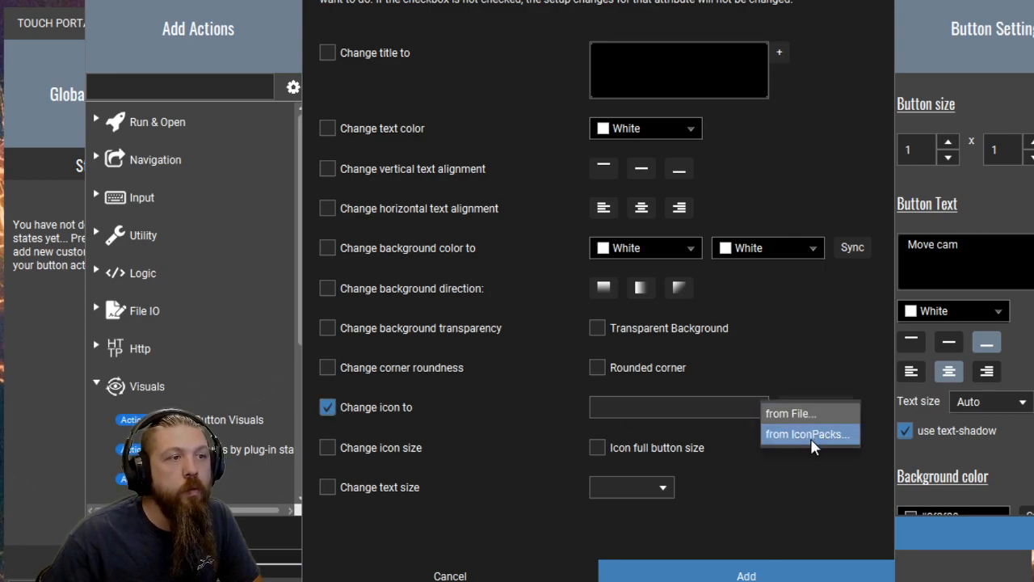
click(808, 435)
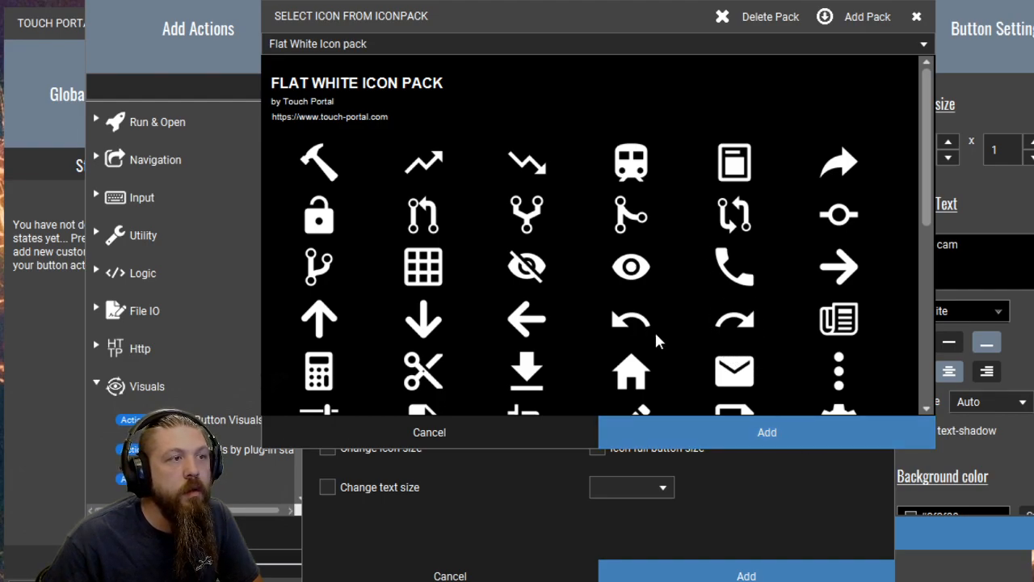
click(630, 331)
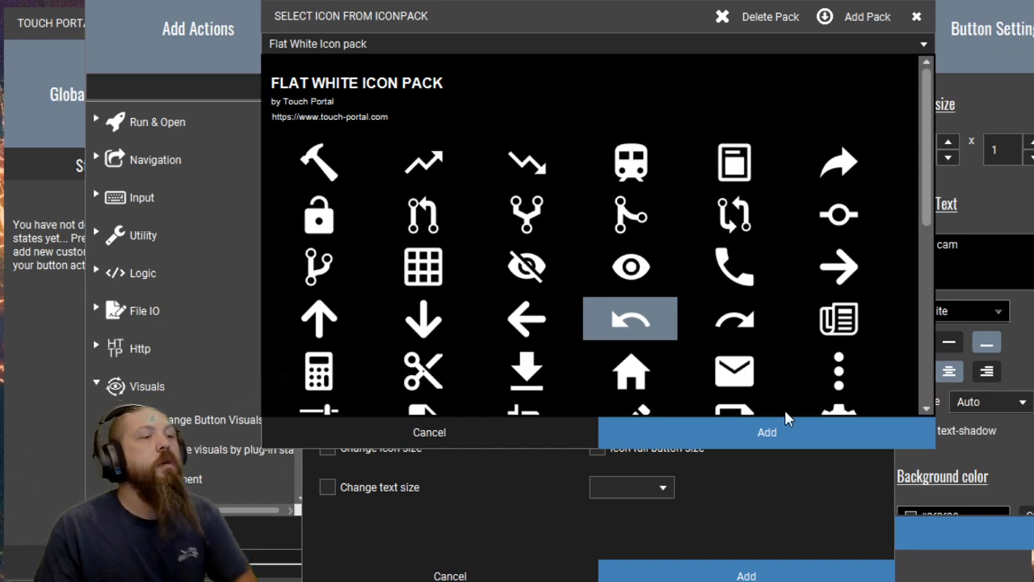
click(823, 446)
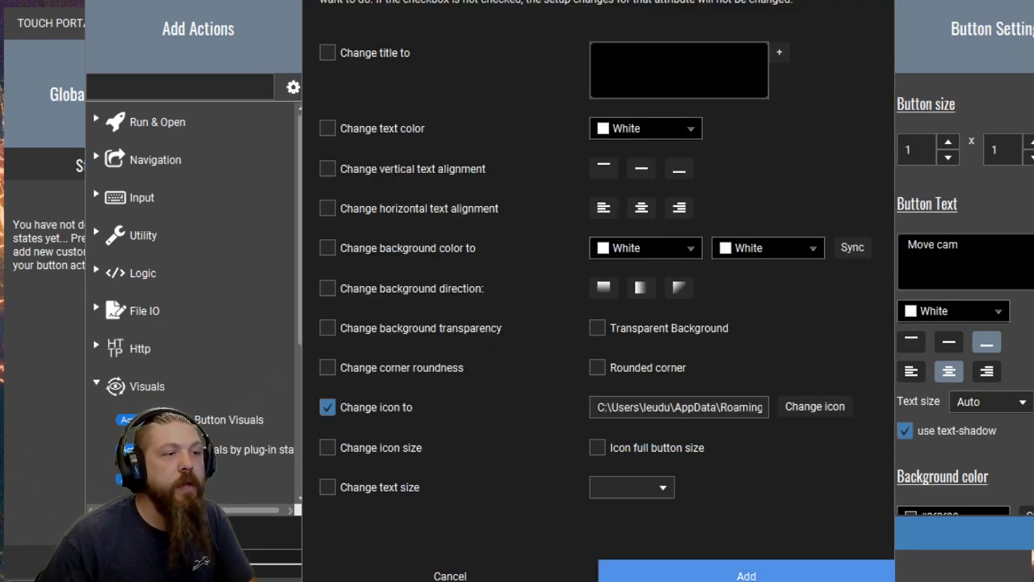
click(752, 576)
scroll(750, 485, down, 3)
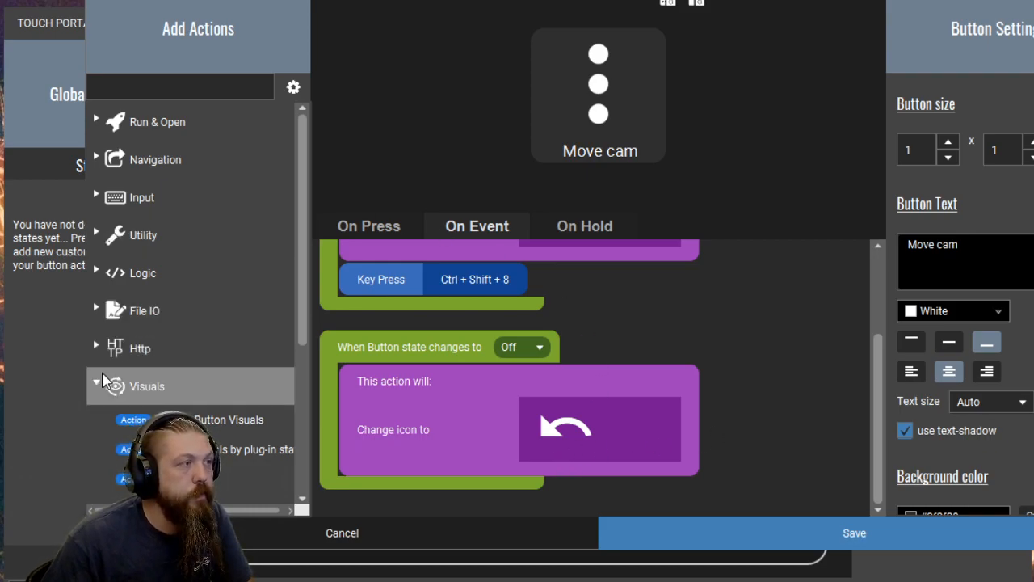
Add a Virtual Key Press action for Ctrl + Shift + 7 to the Off state event and save the Move cam button
click(100, 381)
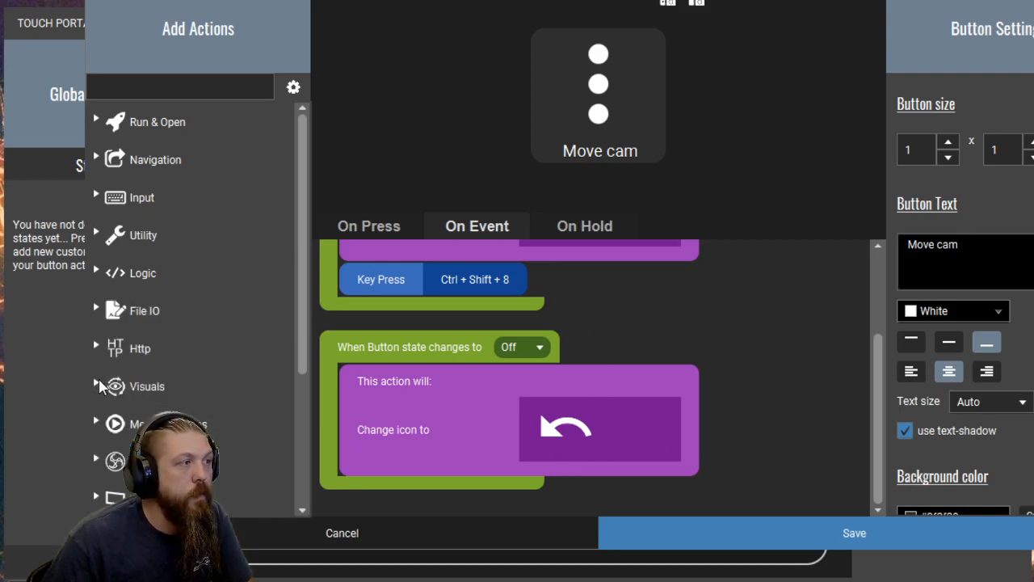
click(96, 199)
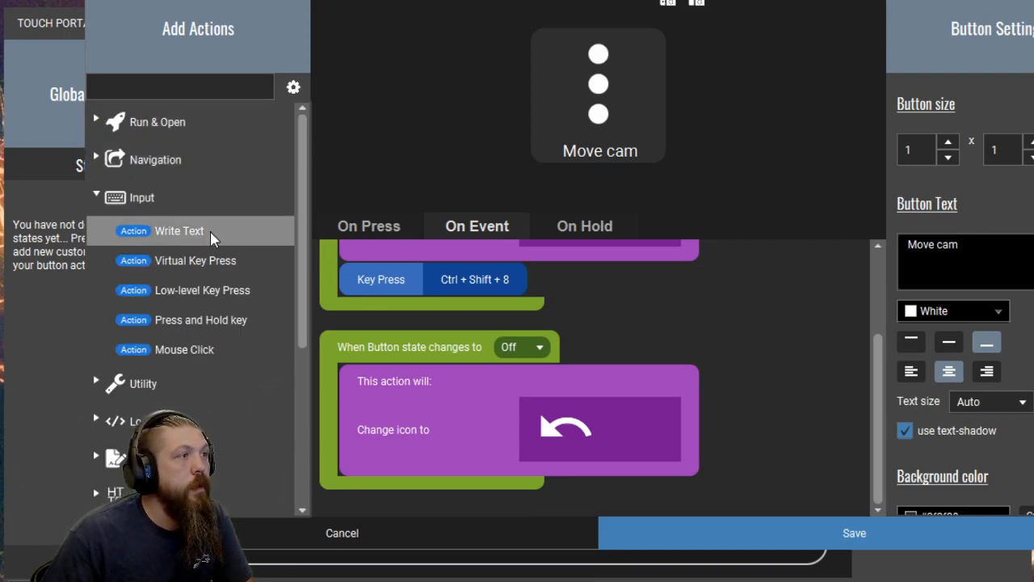
double_click(192, 270)
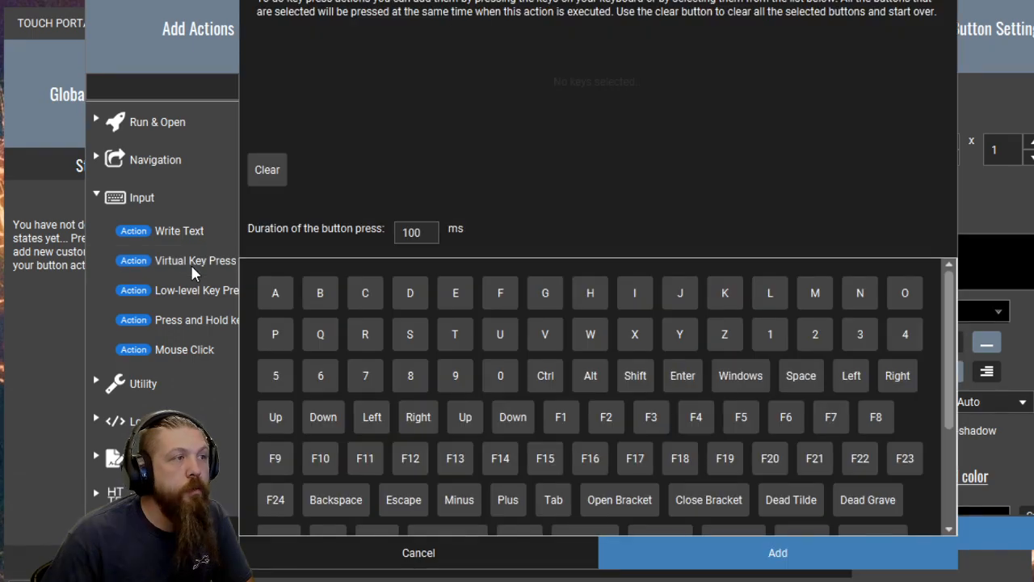
key(ctrl)
key(shift)
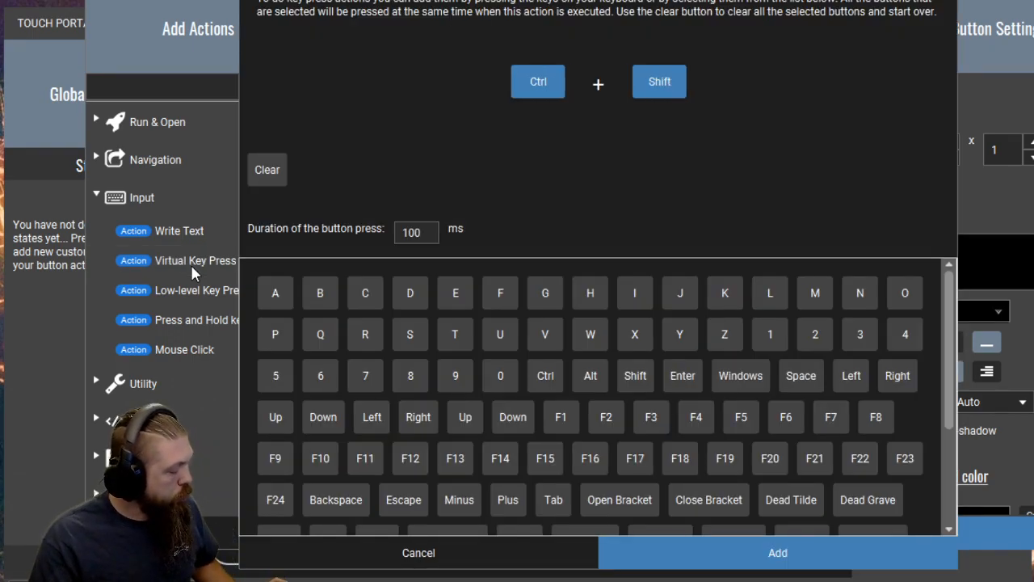
key(7)
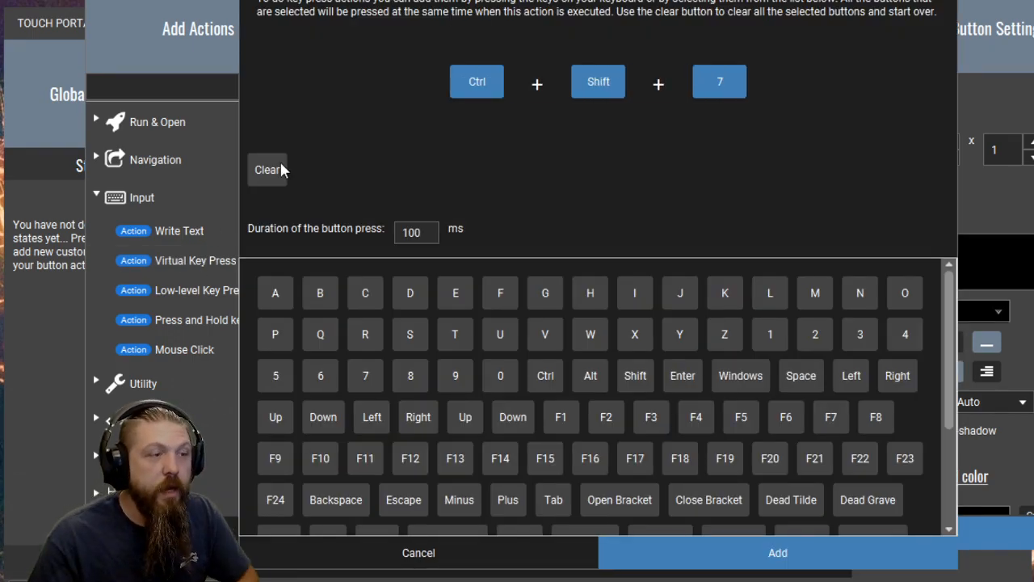
click(760, 553)
scroll(706, 393, down, 1)
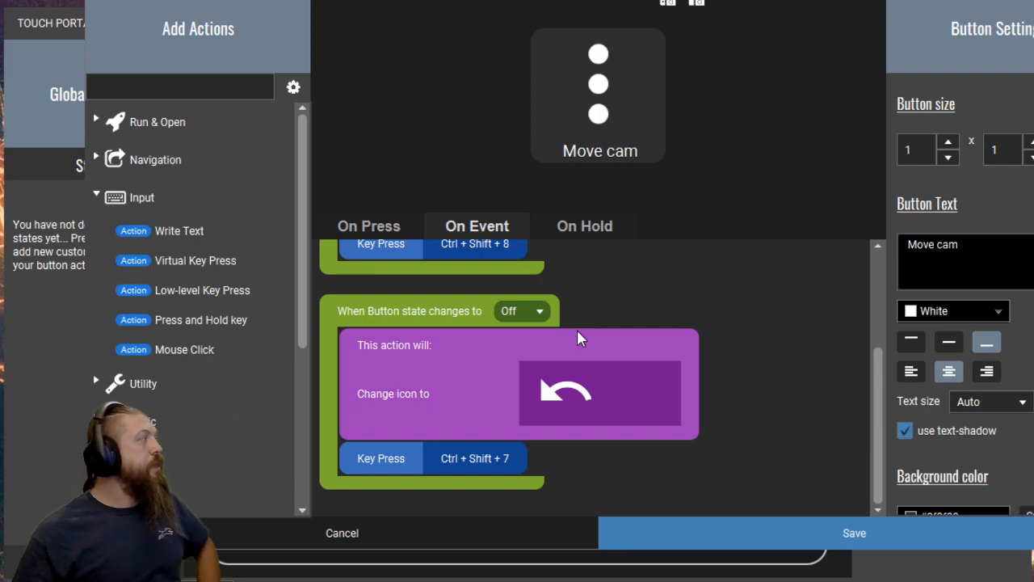
click(847, 535)
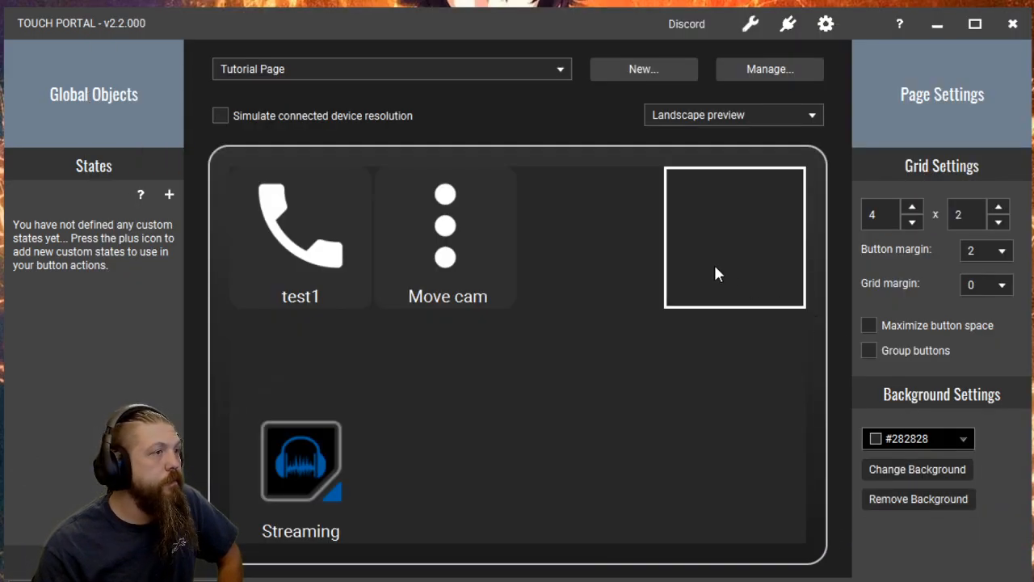